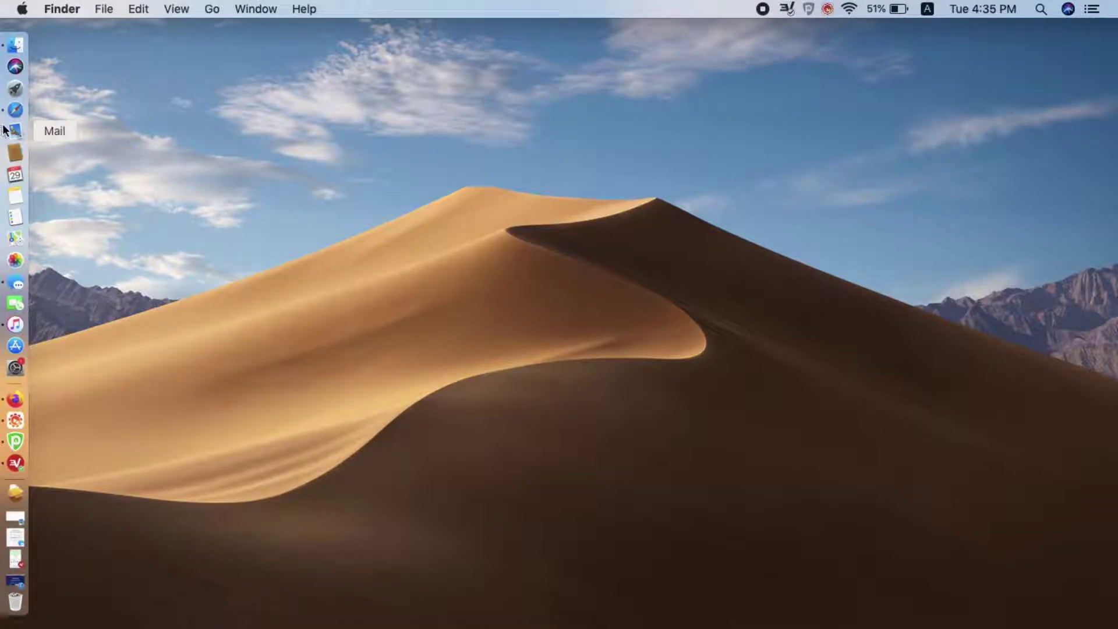
# - View obsproject.com in Safari, then launch OBS Studio from Launchpad
pyautogui.click(15, 111)
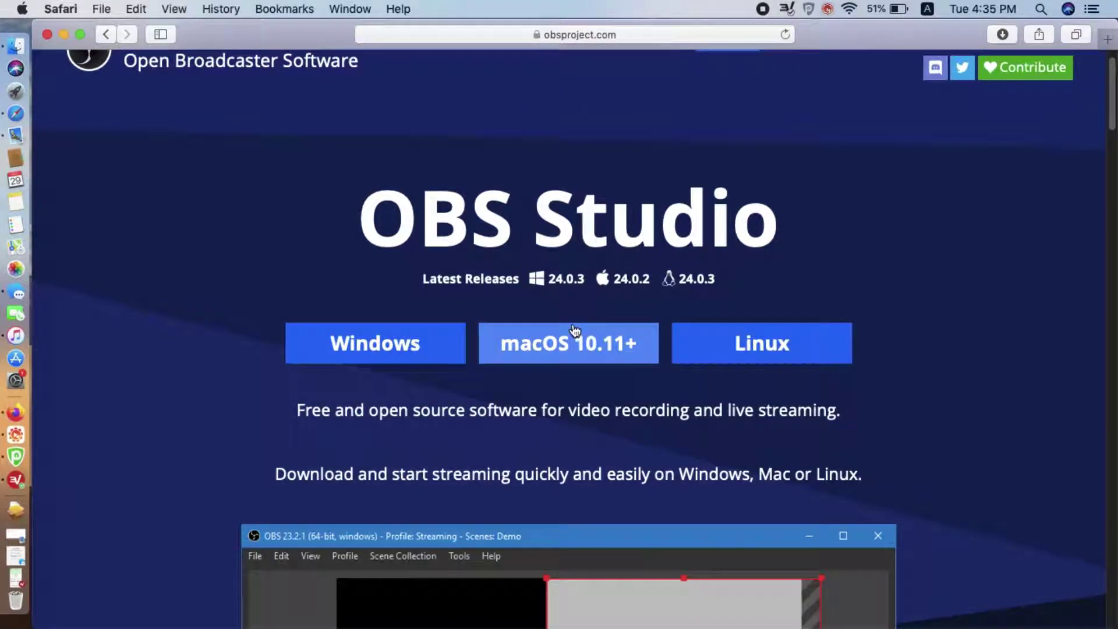
pyautogui.click(16, 92)
pyautogui.click(575, 515)
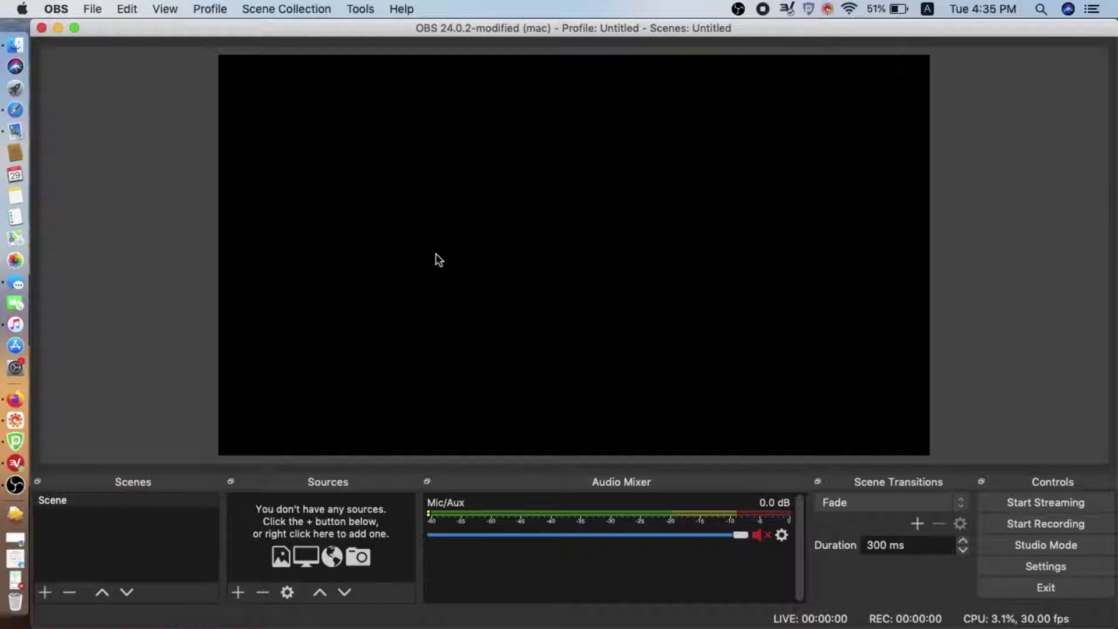
# - Add a Media Source named 'Green-Backyard IP bird box camera' to the scene
pyautogui.click(239, 592)
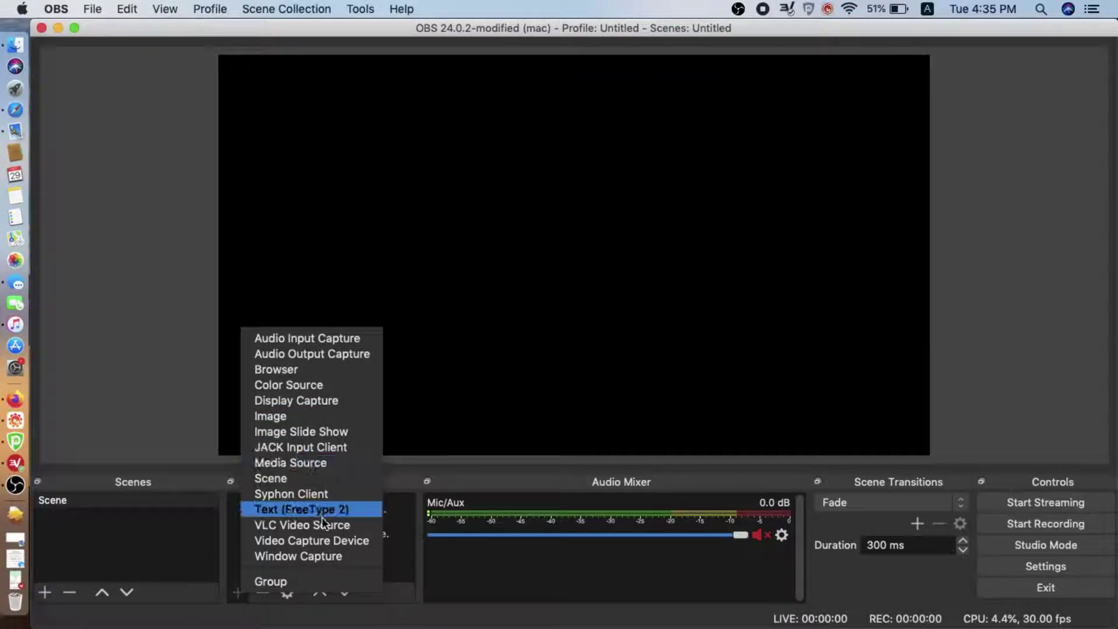
pyautogui.click(328, 465)
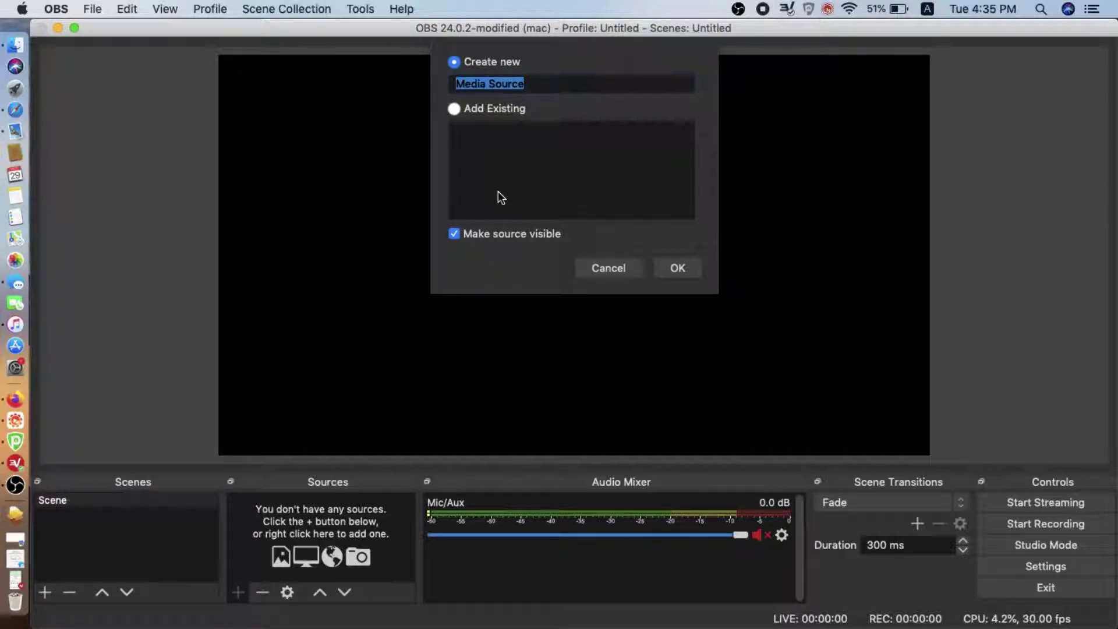
pyautogui.write('Green')
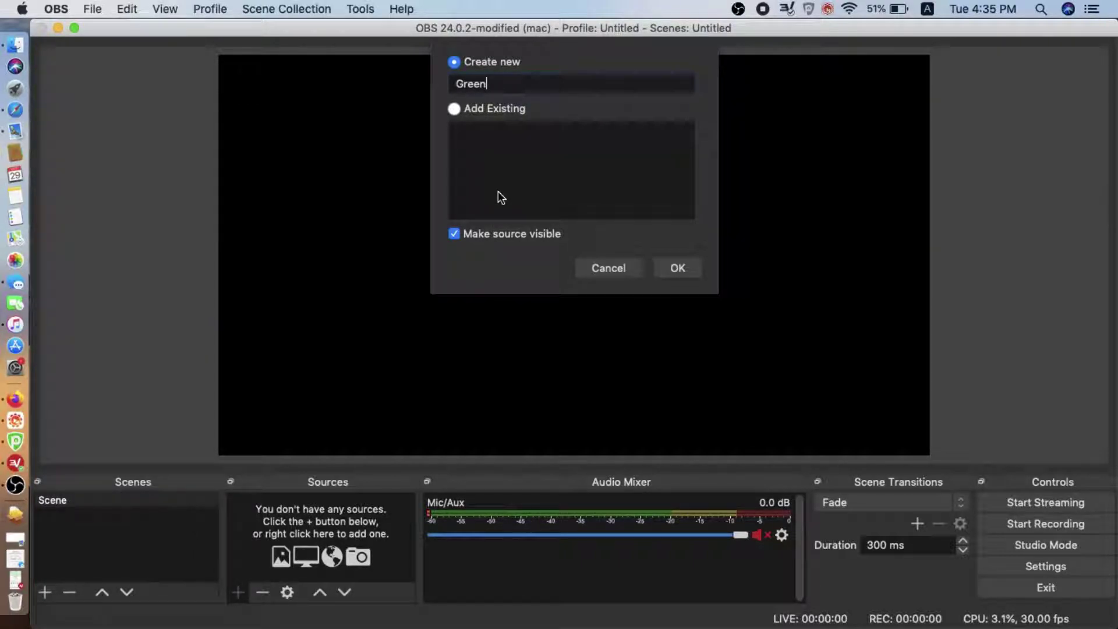
pyautogui.write('-Backya')
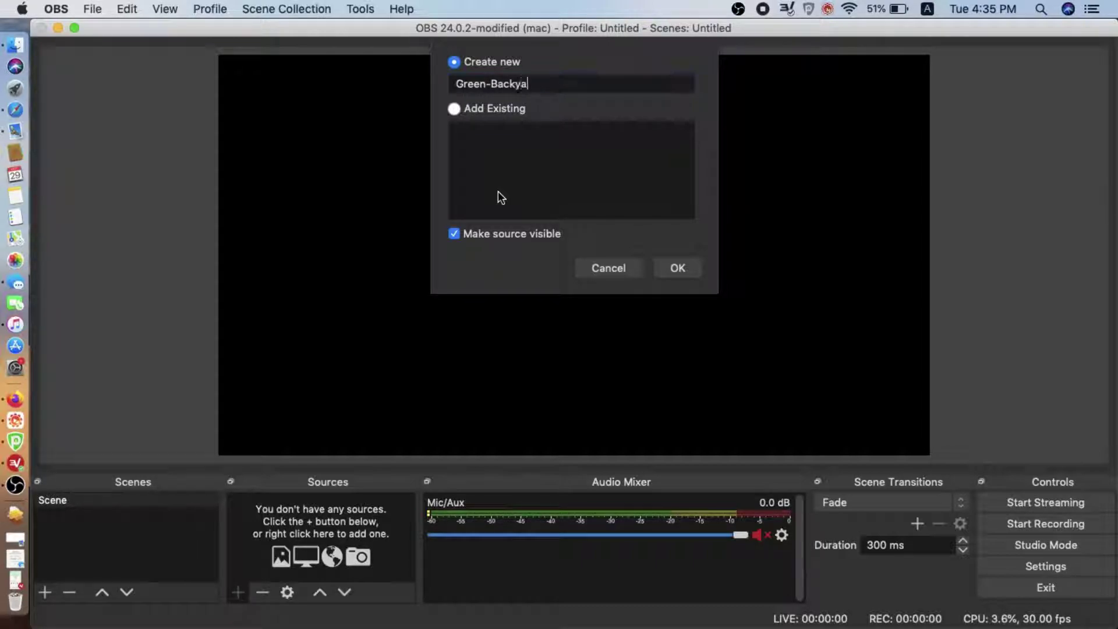
pyautogui.write('rd IP bird box camera')
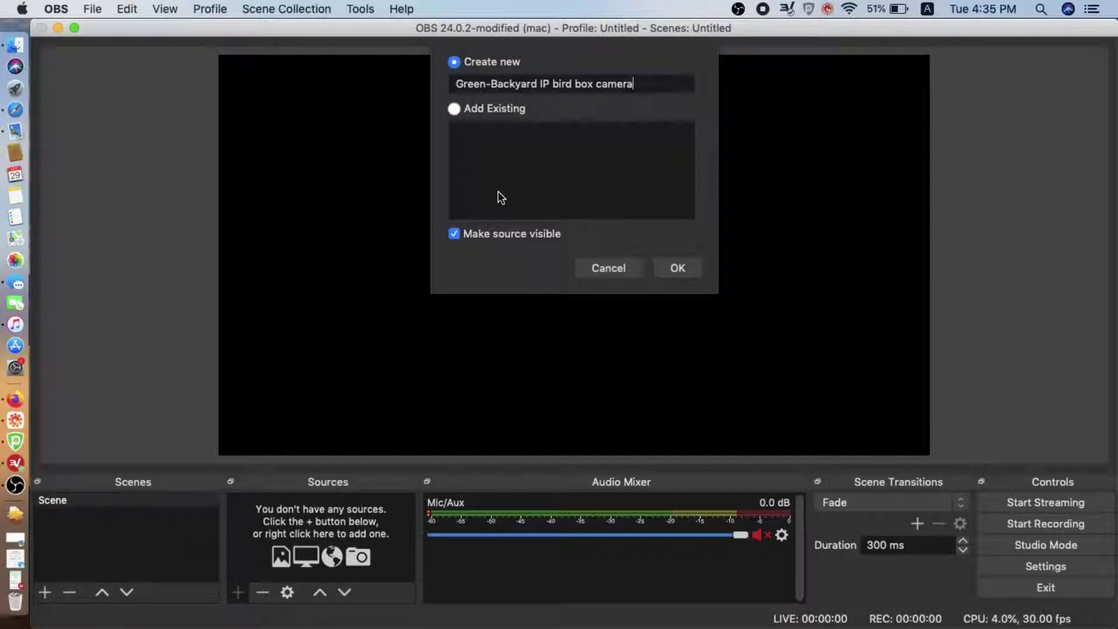
pyautogui.click(687, 272)
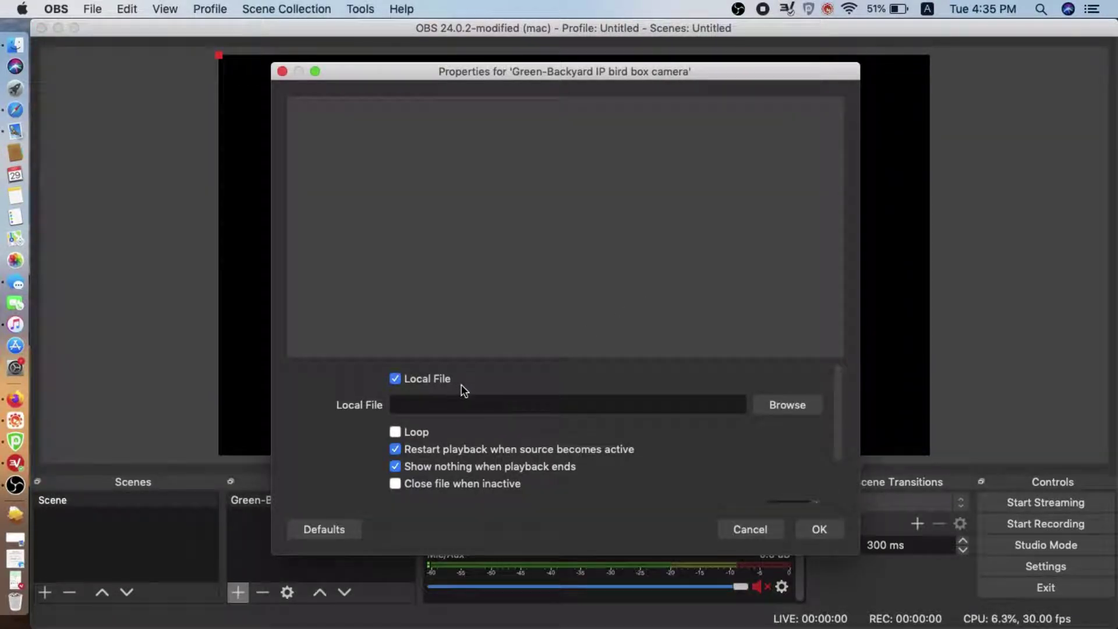
# - Turn off Local File on the camera source, focus its Input field, and bring up Notes
pyautogui.click(427, 381)
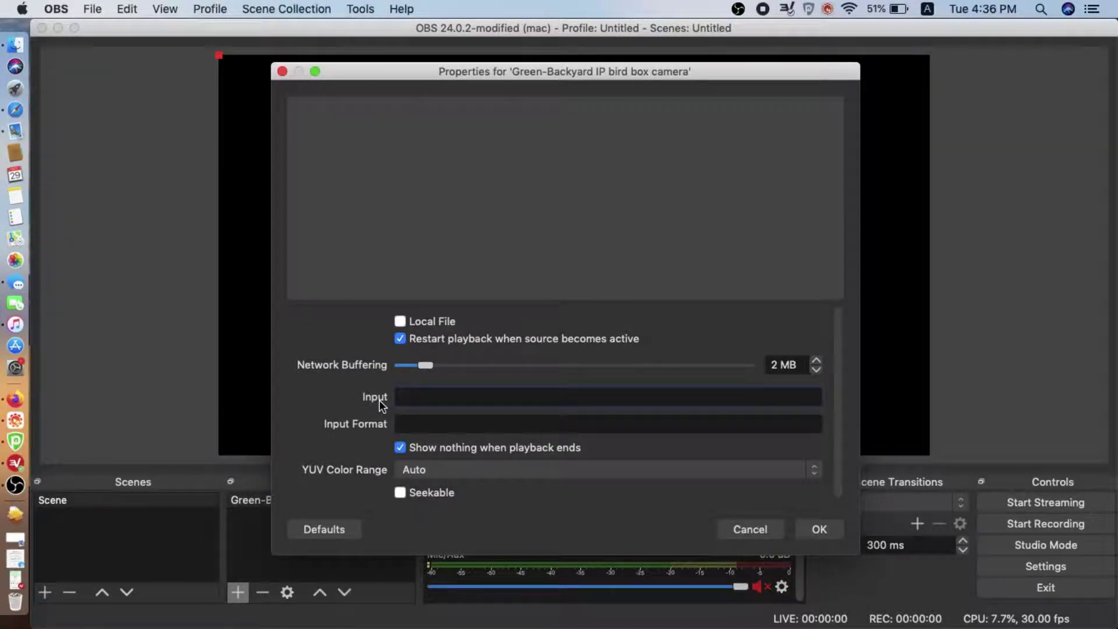
pyautogui.click(402, 398)
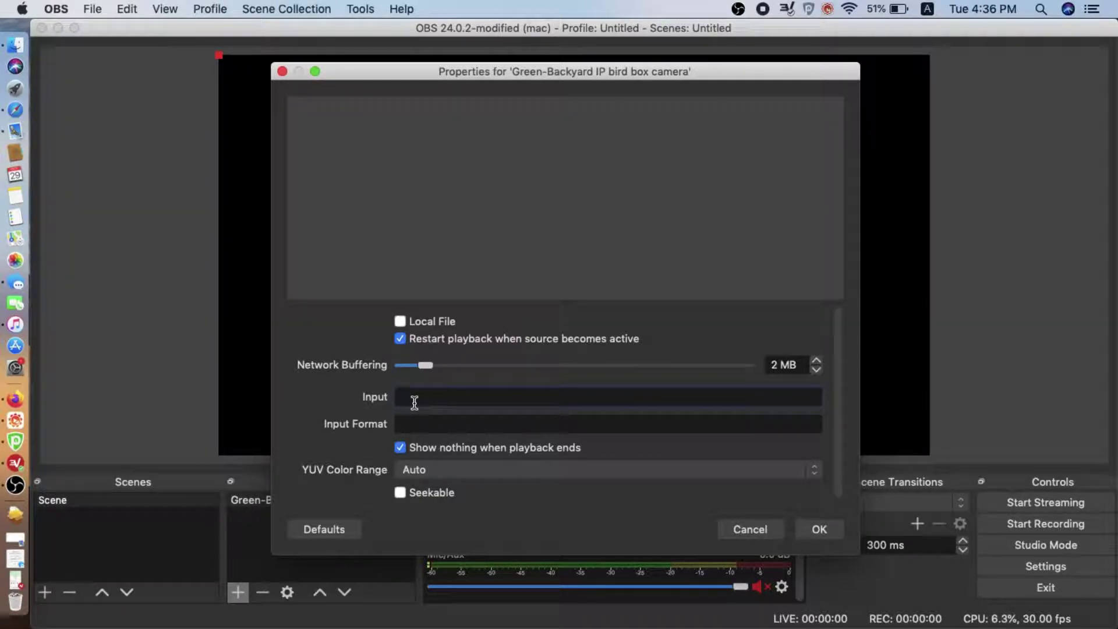
pyautogui.click(14, 201)
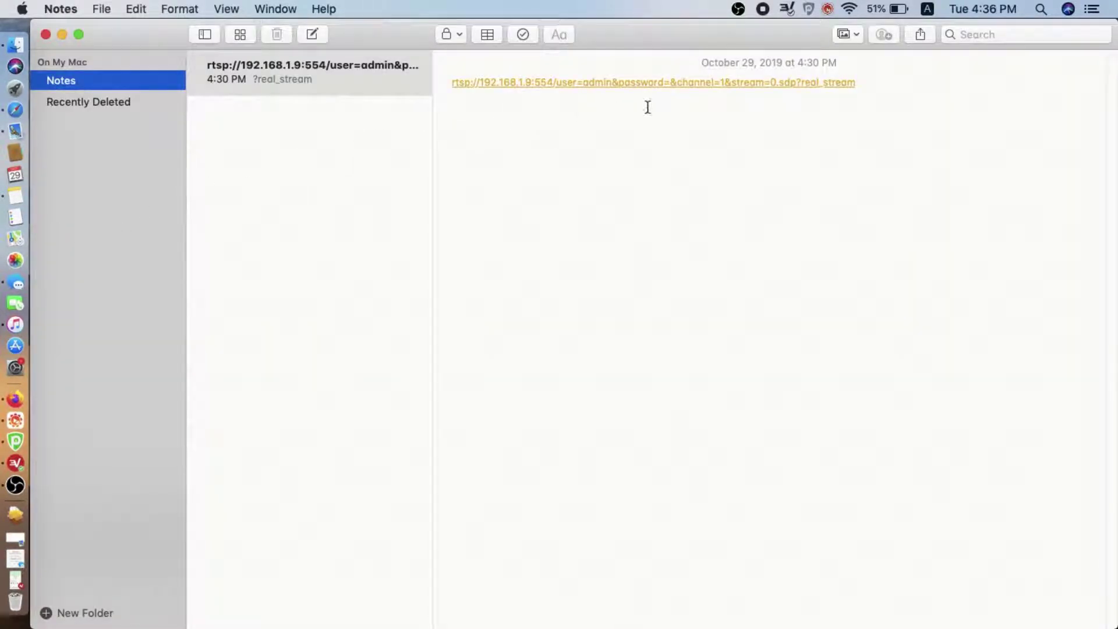
# - Select and copy the camera's rtsp:// stream address line from the note
pyautogui.moveTo(865, 85); pyautogui.dragTo(445, 85)
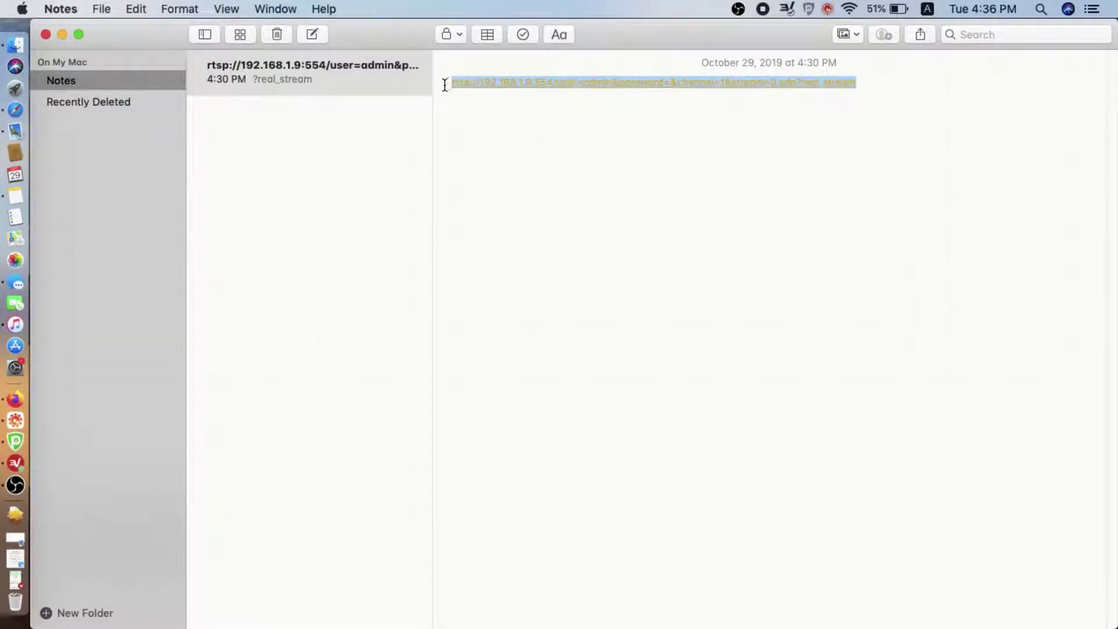
pyautogui.click(507, 133)
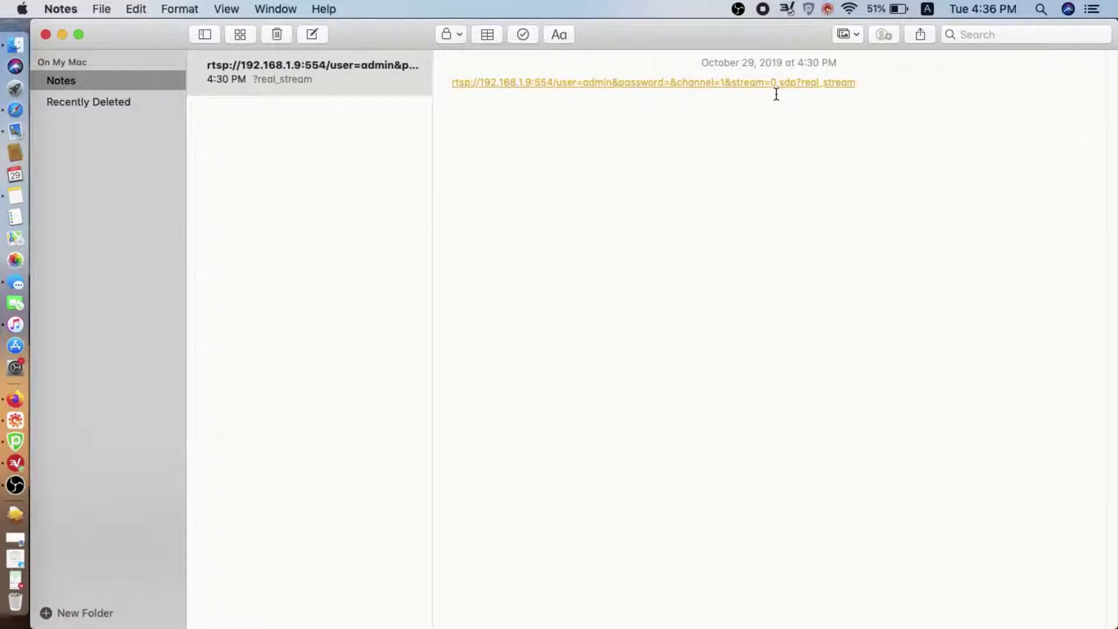
pyautogui.moveTo(865, 87); pyautogui.dragTo(450, 79)
pyautogui.press('super+c')
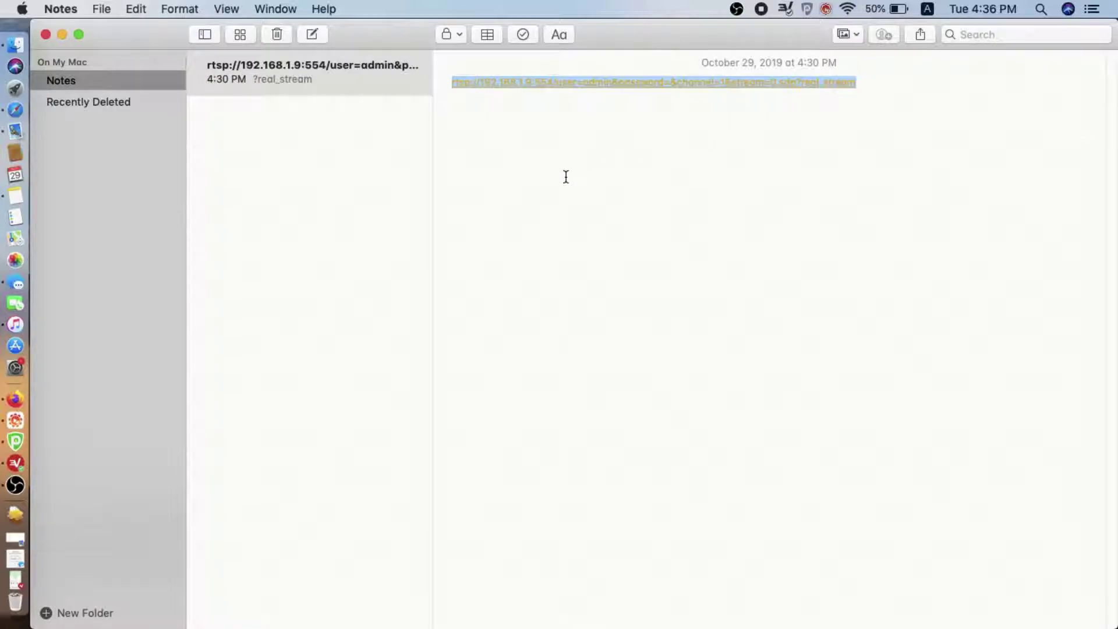
pyautogui.press('super+Tab')
# - Paste the RTSP address into the source's Input, verify it starts with rtsp://, and confirm
pyautogui.press('super+v')
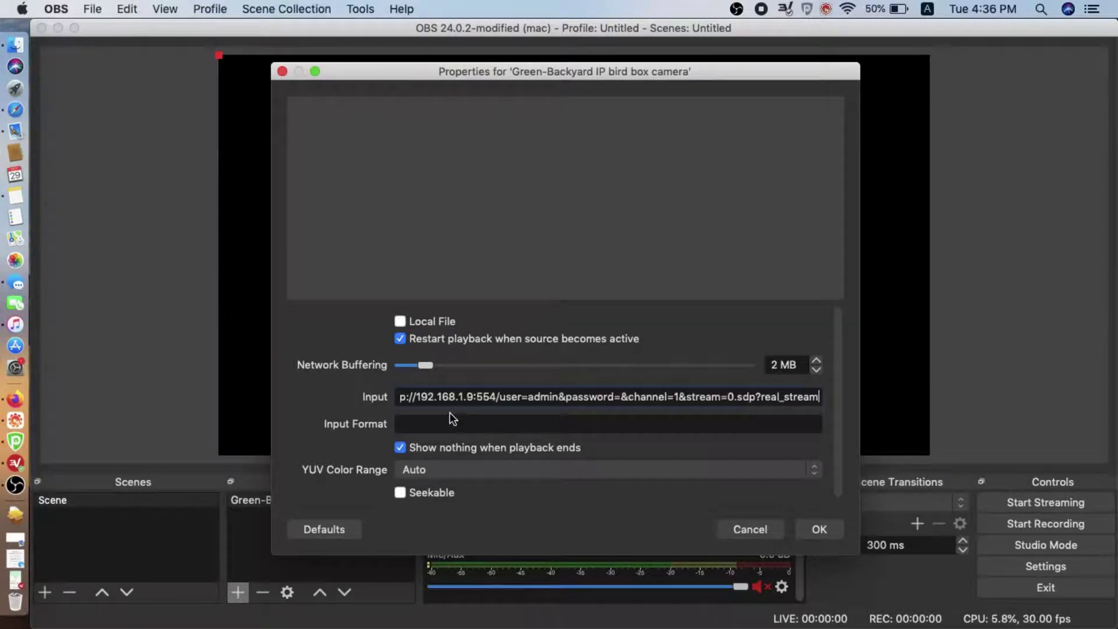
pyautogui.moveTo(448, 404); pyautogui.dragTo(457, 402)
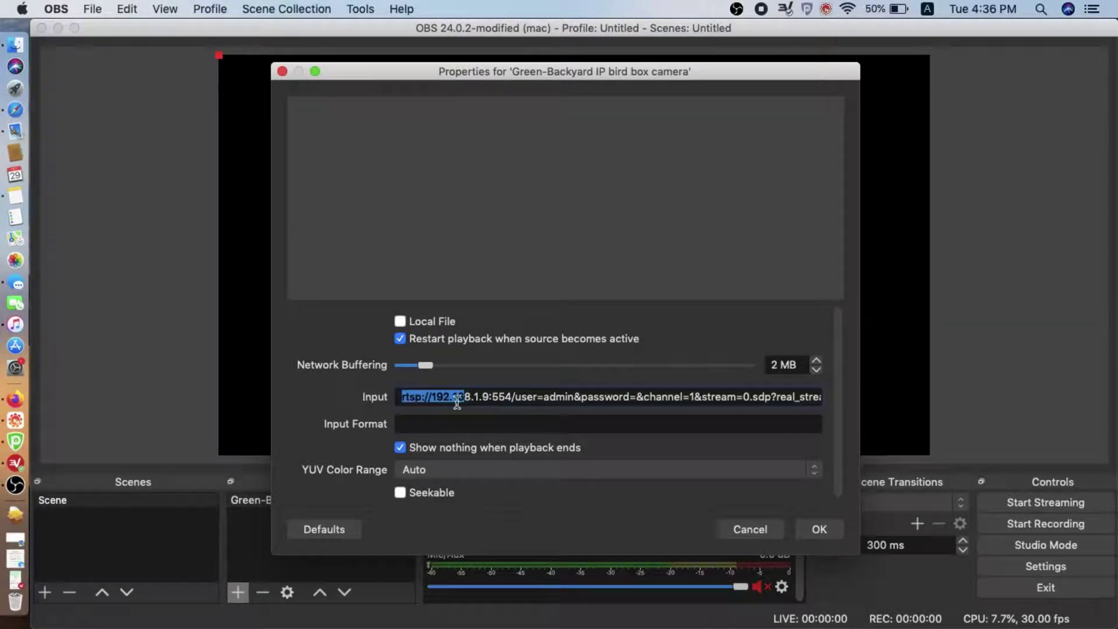
pyautogui.click(511, 402)
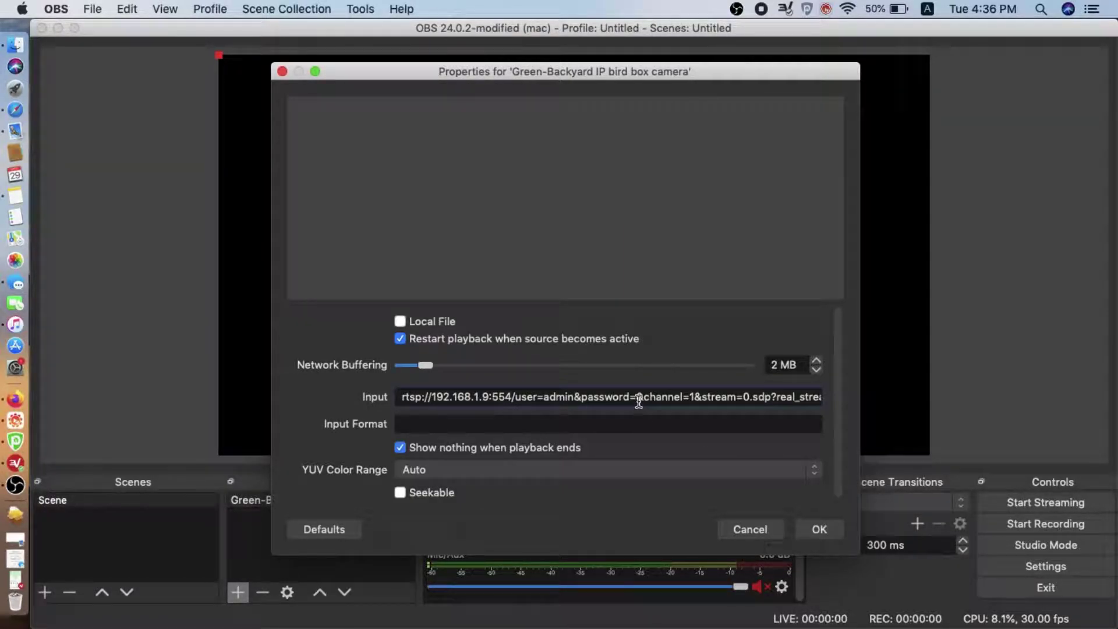
pyautogui.click(821, 529)
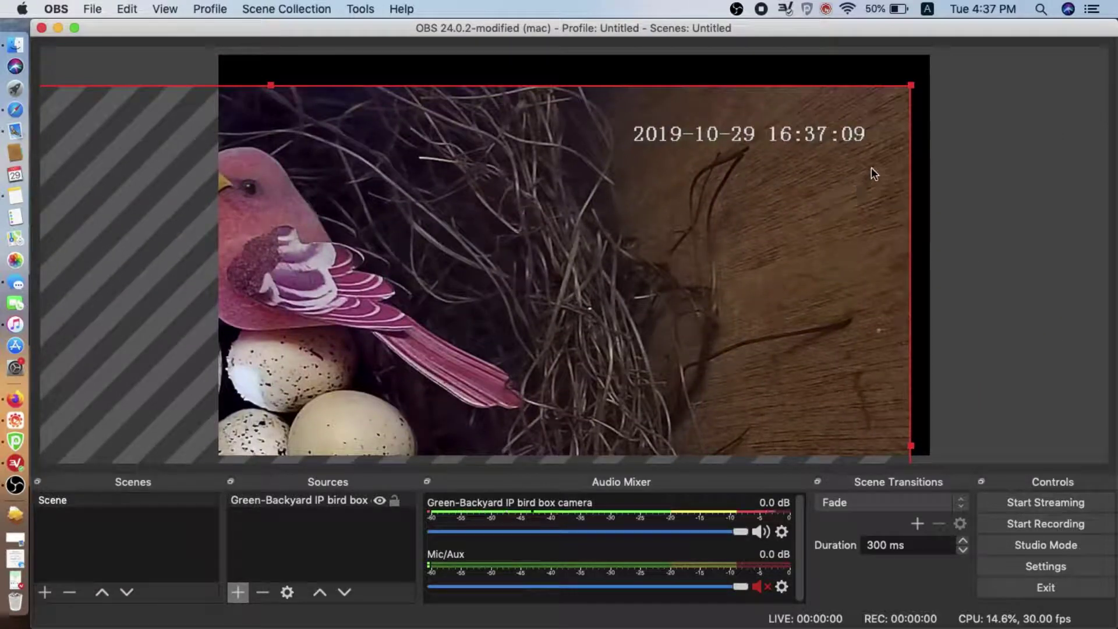
# - Drag the bird-nest feed's corner handles and position it until it exactly fills the canvas
pyautogui.moveTo(912, 89); pyautogui.dragTo(806, 127)
pyautogui.moveTo(619, 253); pyautogui.dragTo(656, 207)
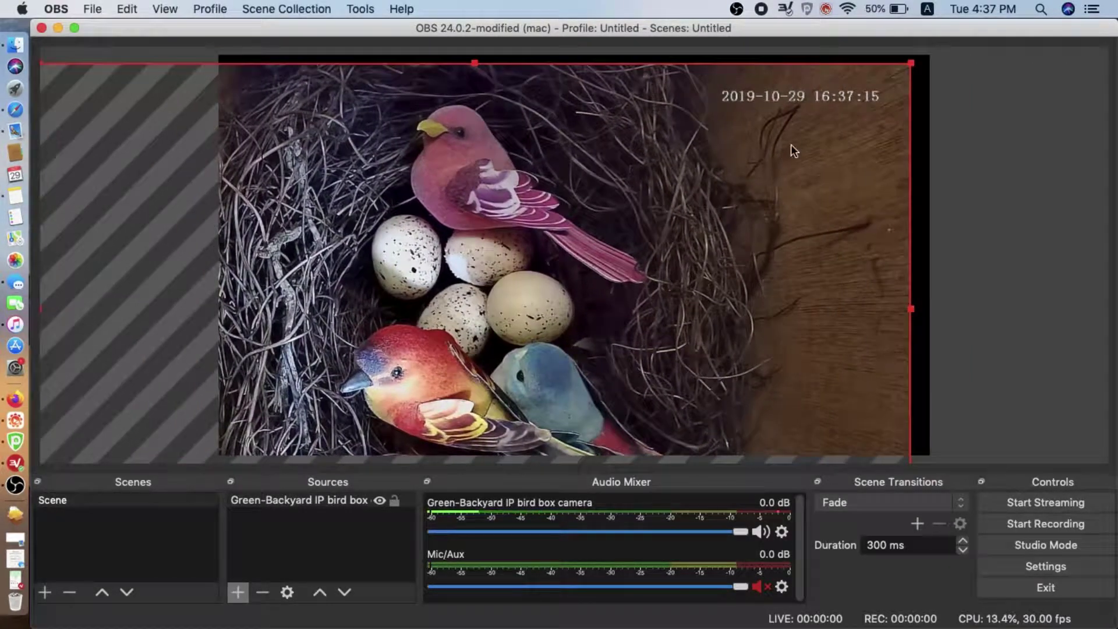
pyautogui.moveTo(910, 62); pyautogui.dragTo(876, 112)
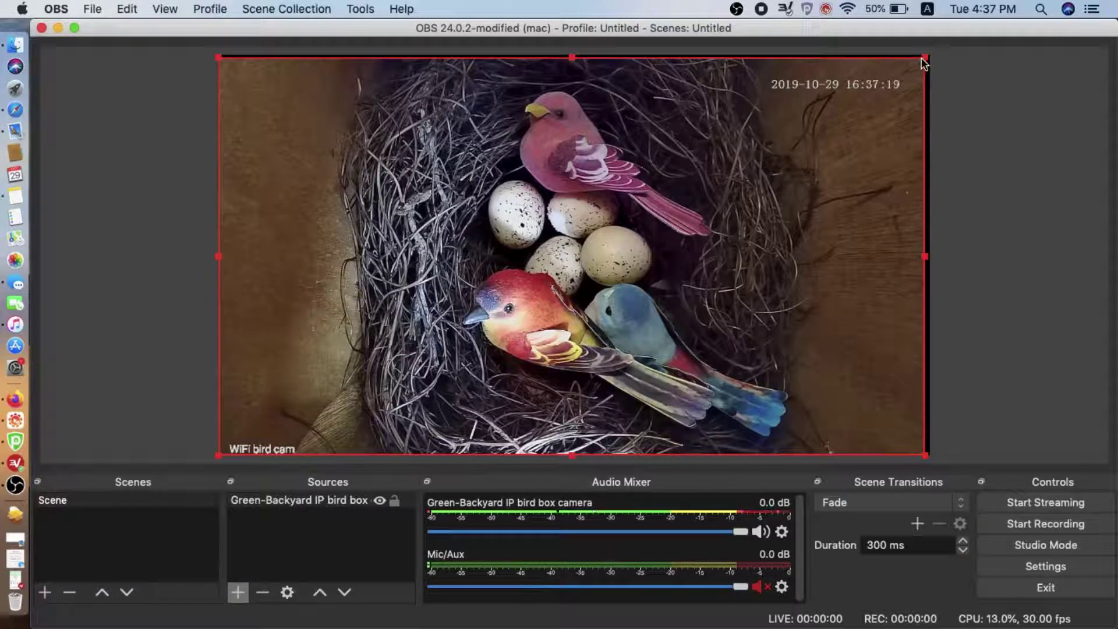
pyautogui.moveTo(927, 58); pyautogui.dragTo(929, 55)
pyautogui.click(988, 182)
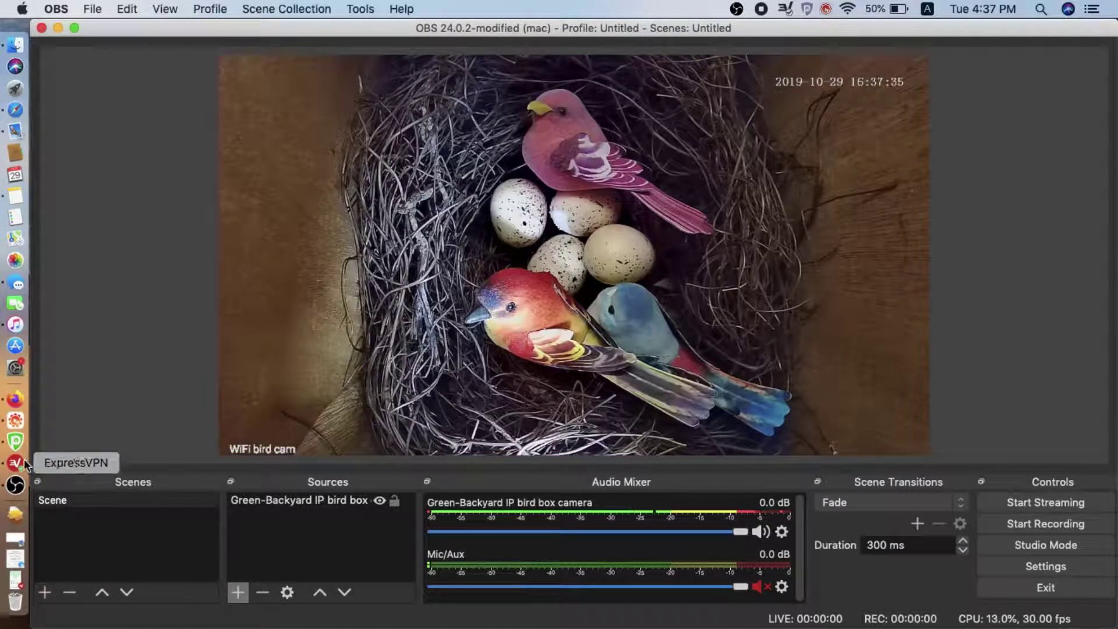
pyautogui.click(16, 88)
# - Launch VMS, log in, and open the Monitor view
pyautogui.click(979, 408)
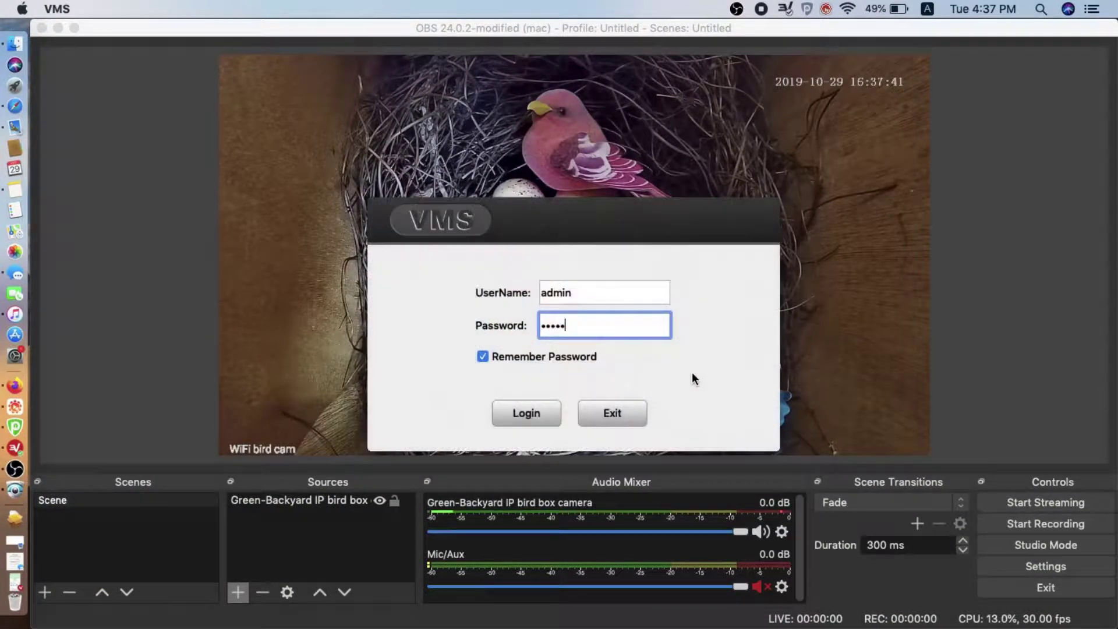
pyautogui.click(541, 414)
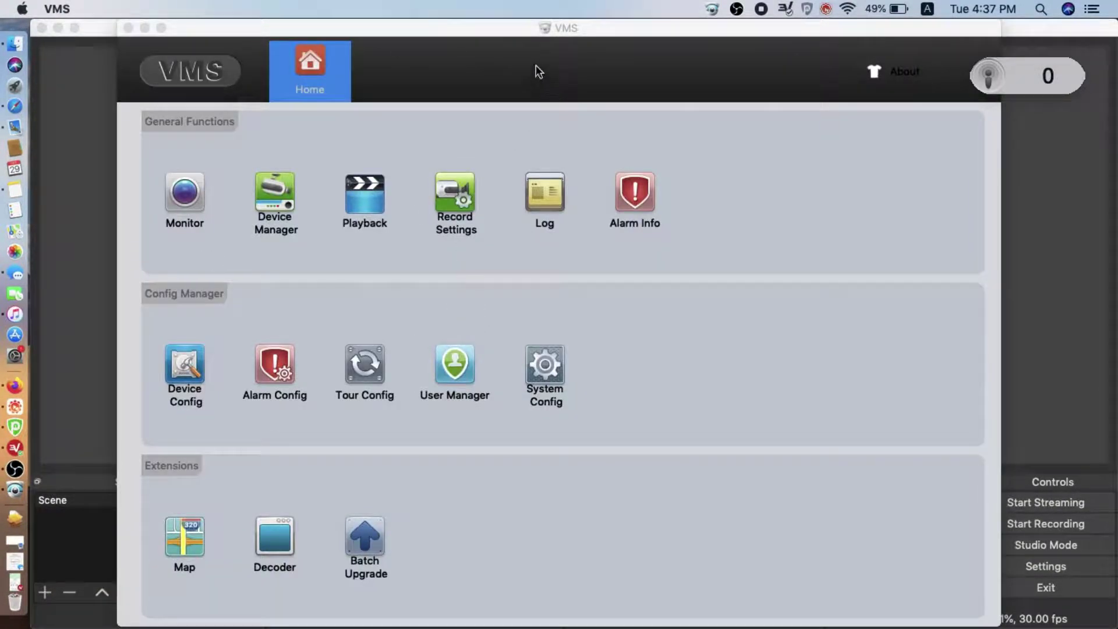
pyautogui.click(97, 199)
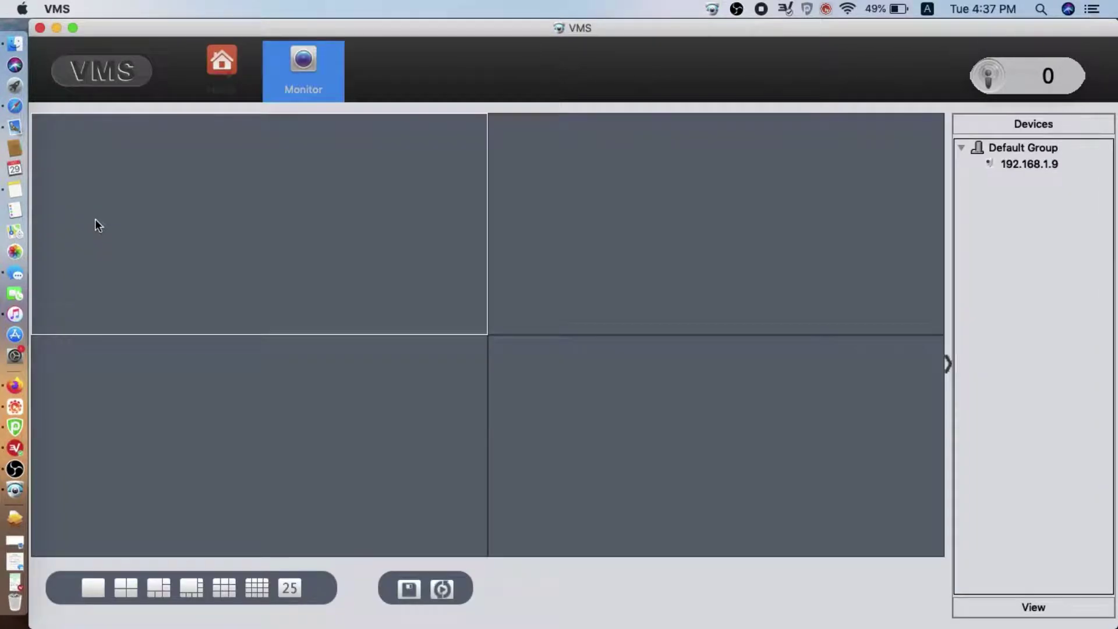
# - Play camera 192.168.1.9's live feed full-grid, then open its Config page
pyautogui.doubleClick(1027, 165)
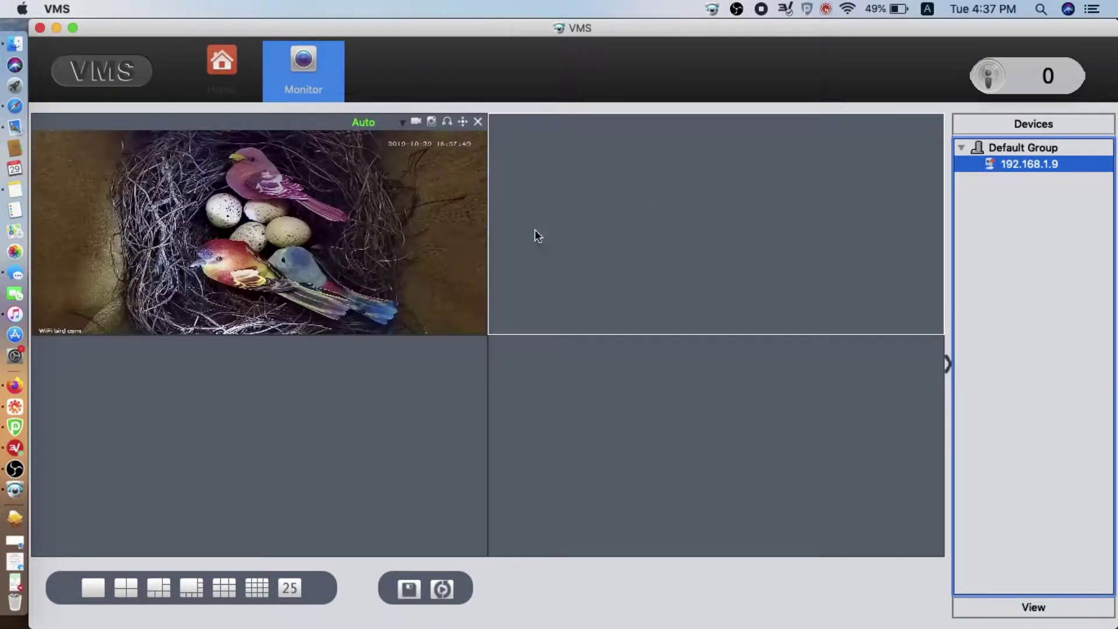
pyautogui.doubleClick(414, 207)
pyautogui.rightClick(1036, 166)
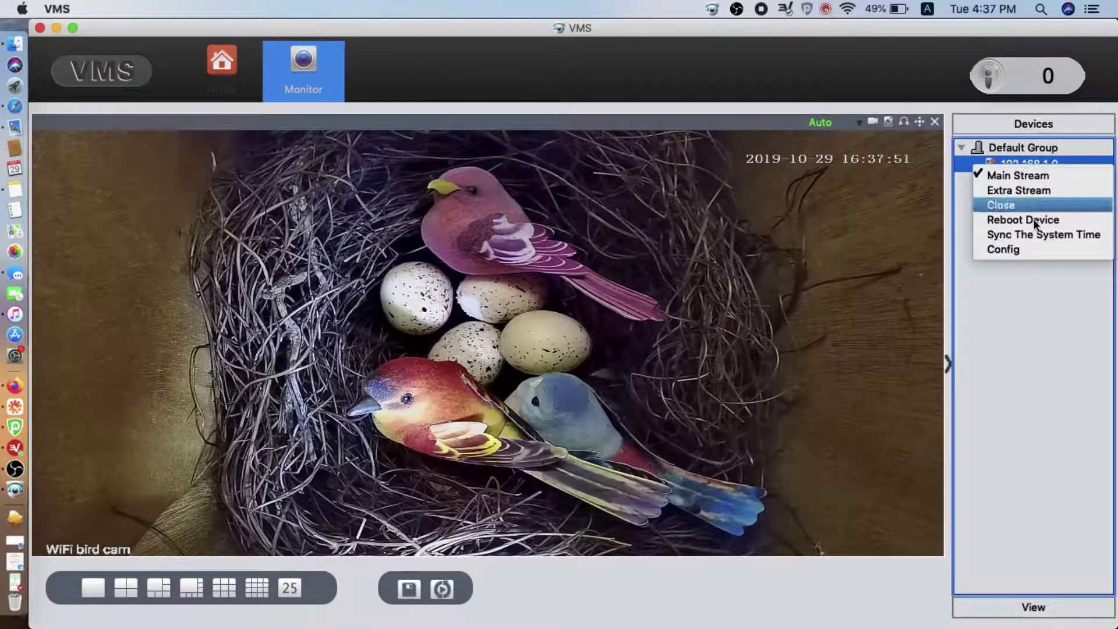
pyautogui.click(1029, 250)
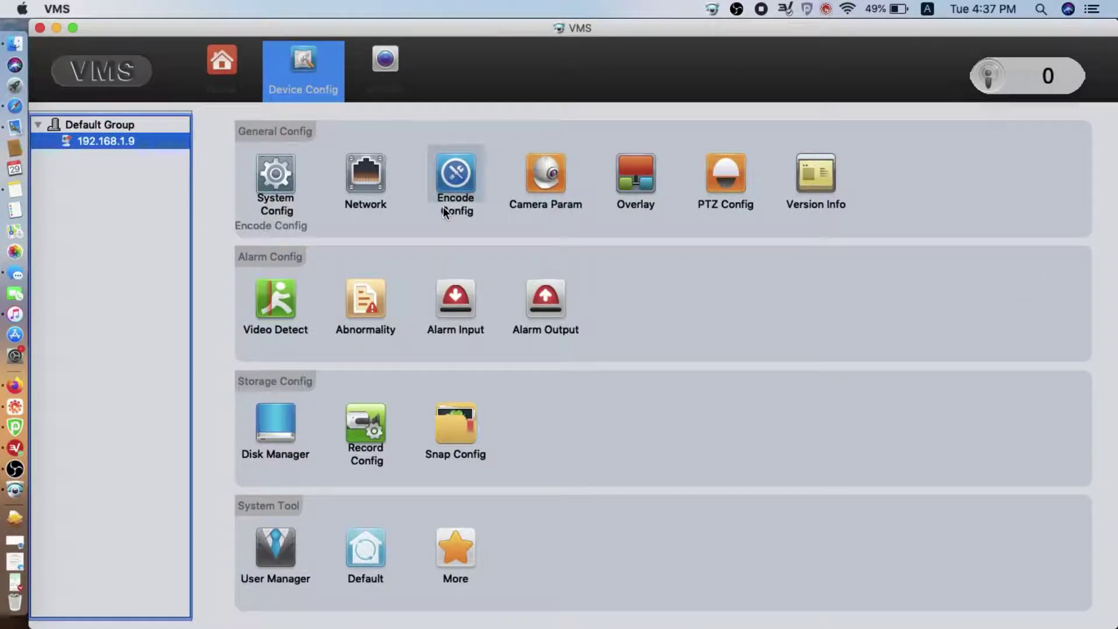
# - Set the camera's main stream to 25 fps, H.264 compression and 720P resolution, then save
pyautogui.click(453, 185)
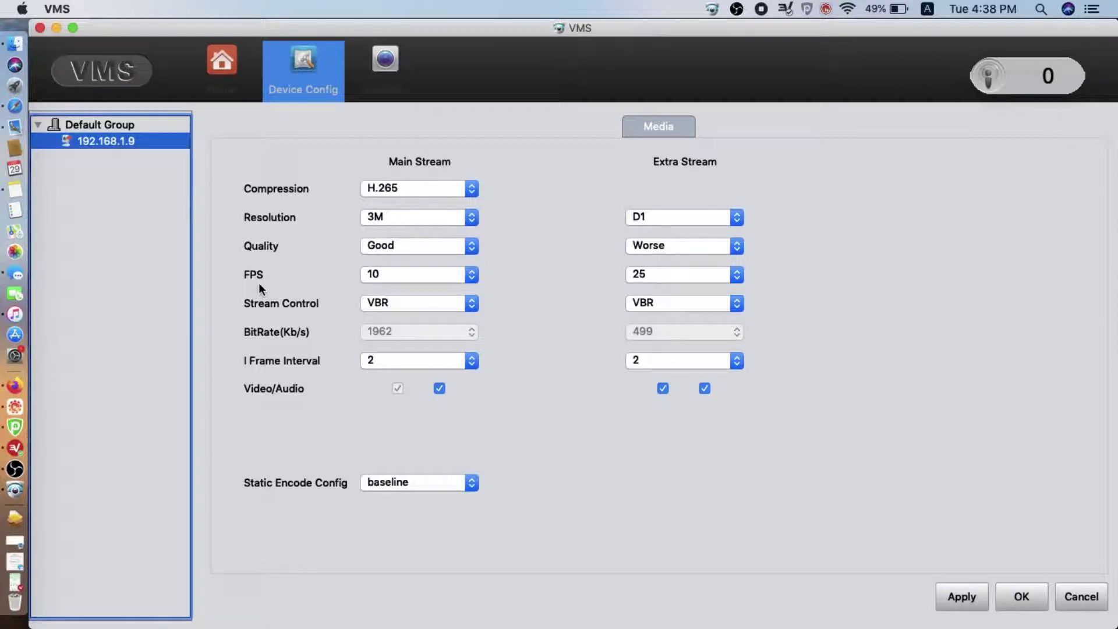
pyautogui.click(422, 274)
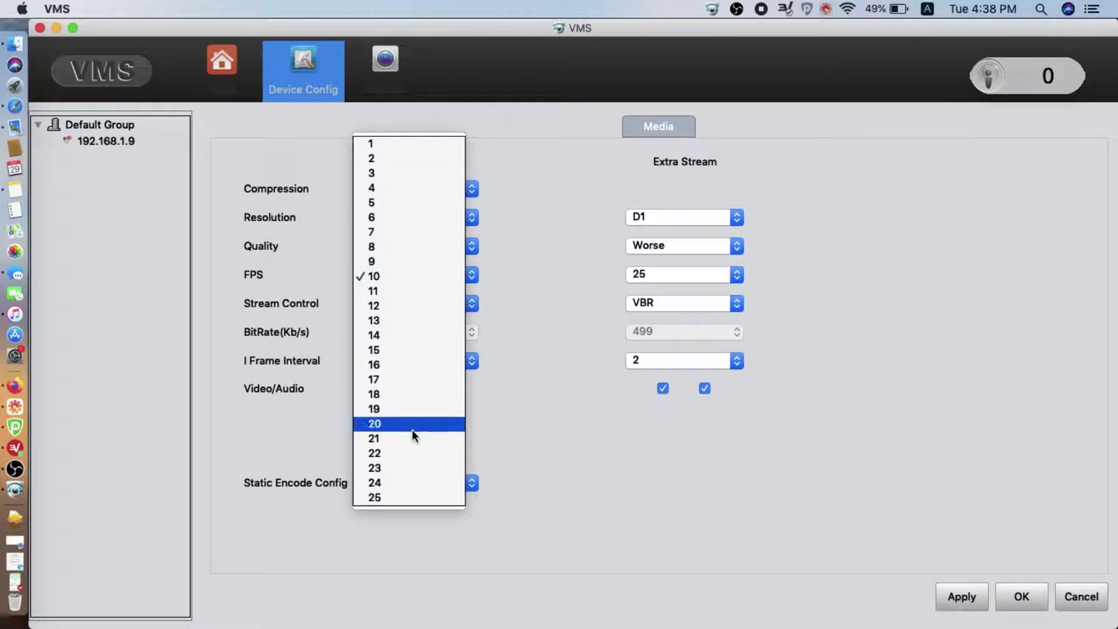
pyautogui.click(404, 495)
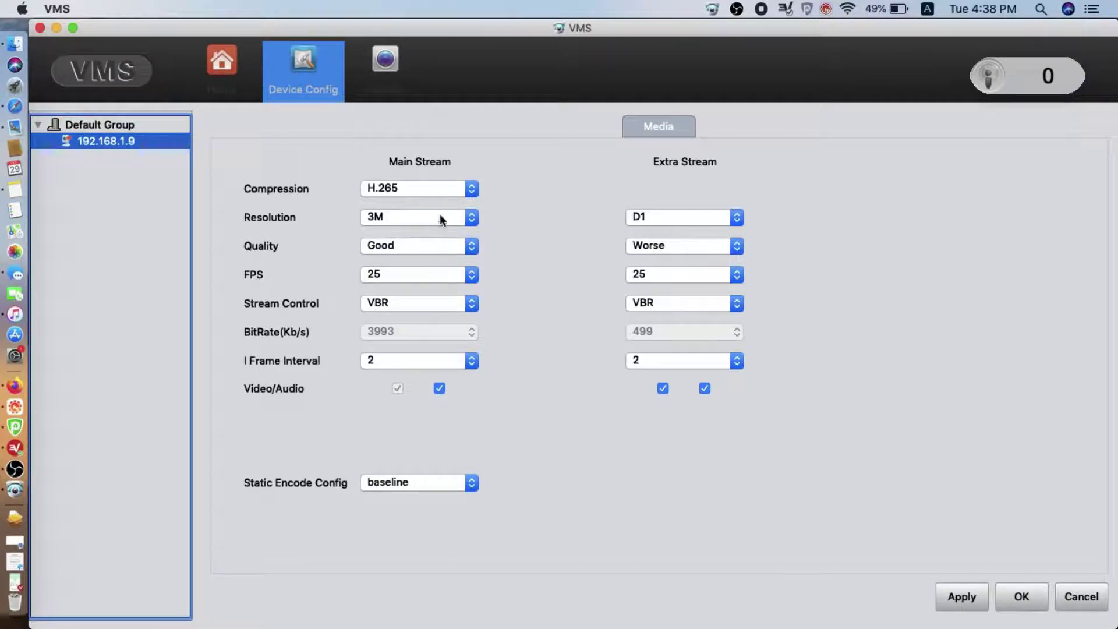
pyautogui.click(405, 190)
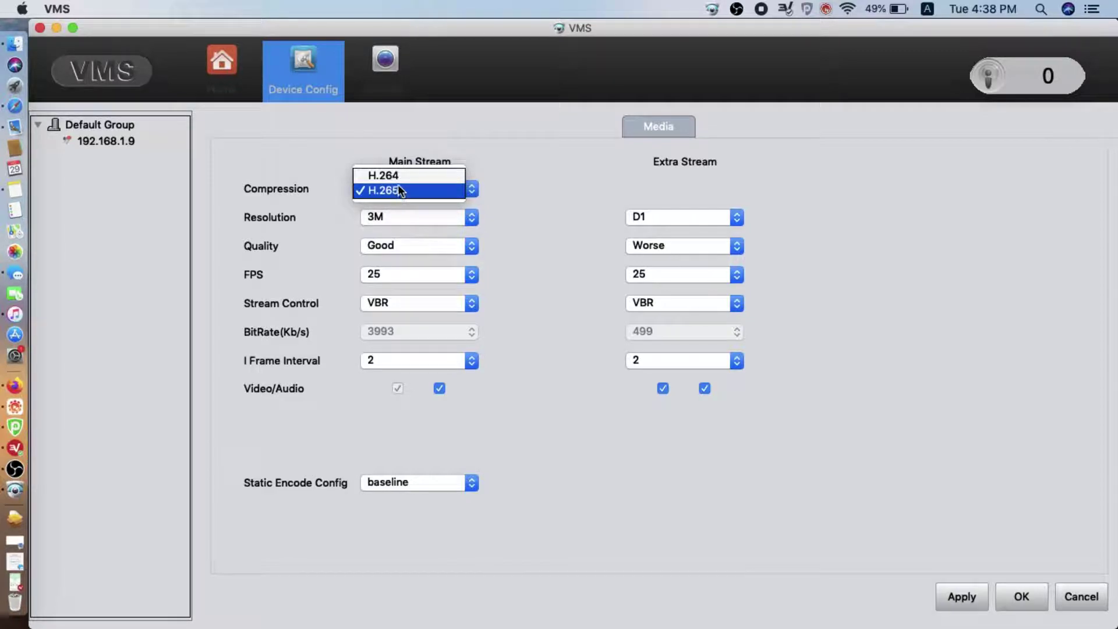
pyautogui.click(400, 176)
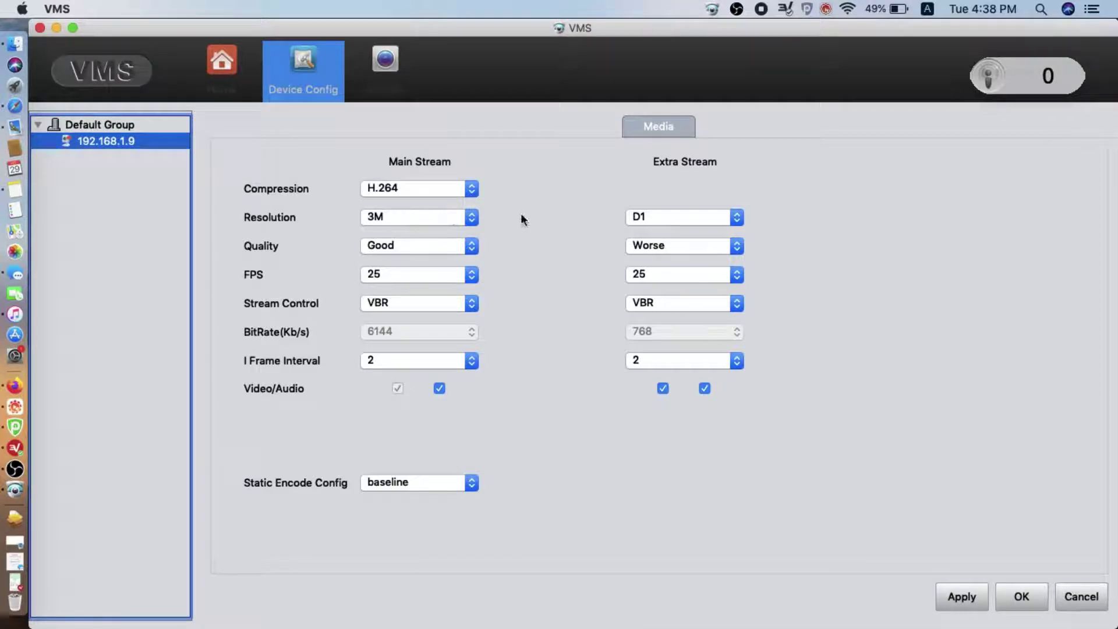
pyautogui.click(451, 218)
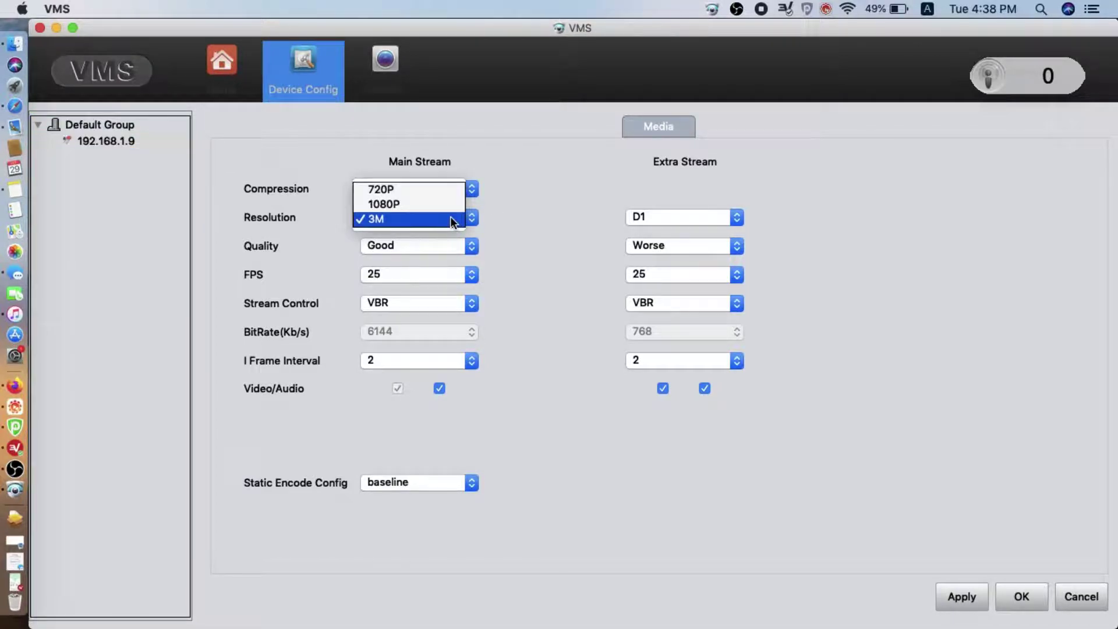
pyautogui.click(410, 190)
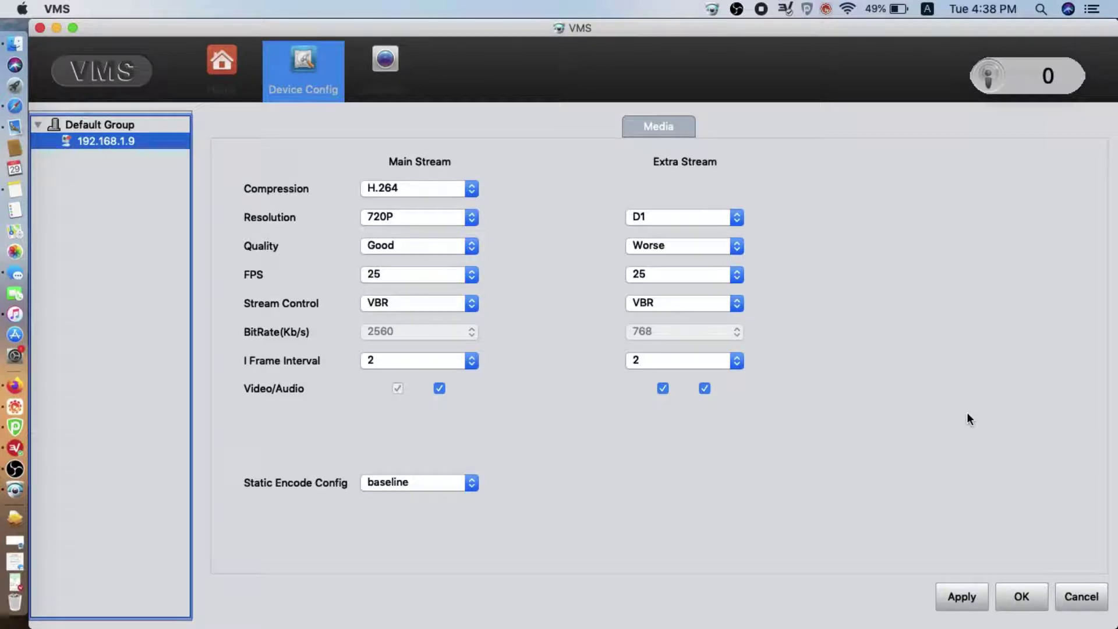
pyautogui.click(1022, 596)
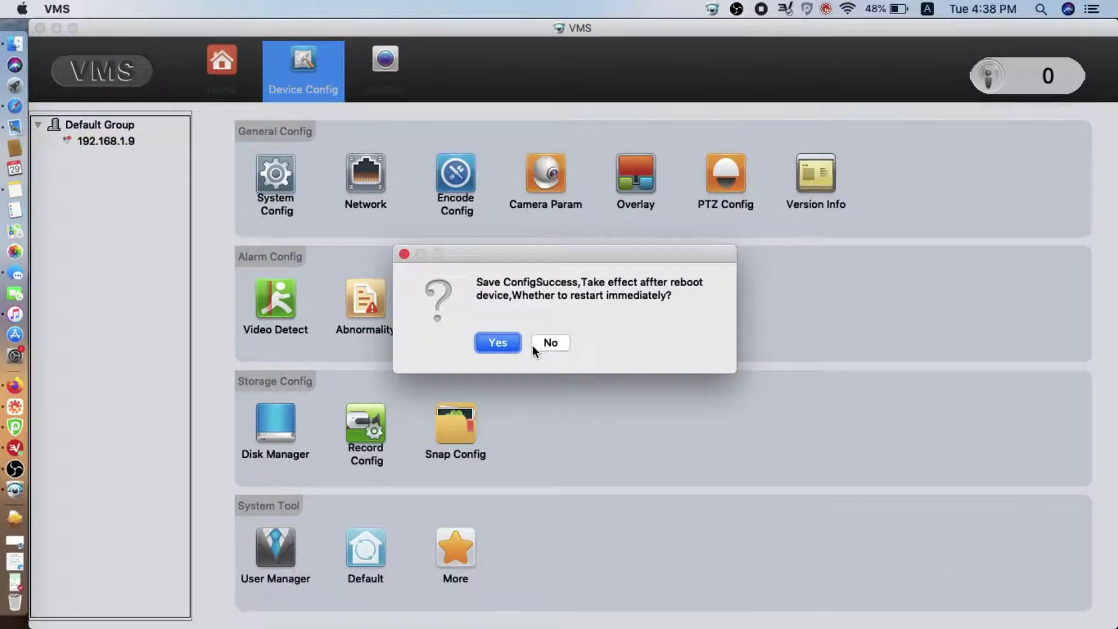
# - Reboot the camera to apply the settings and minimize VMS to reveal OBS
pyautogui.click(498, 342)
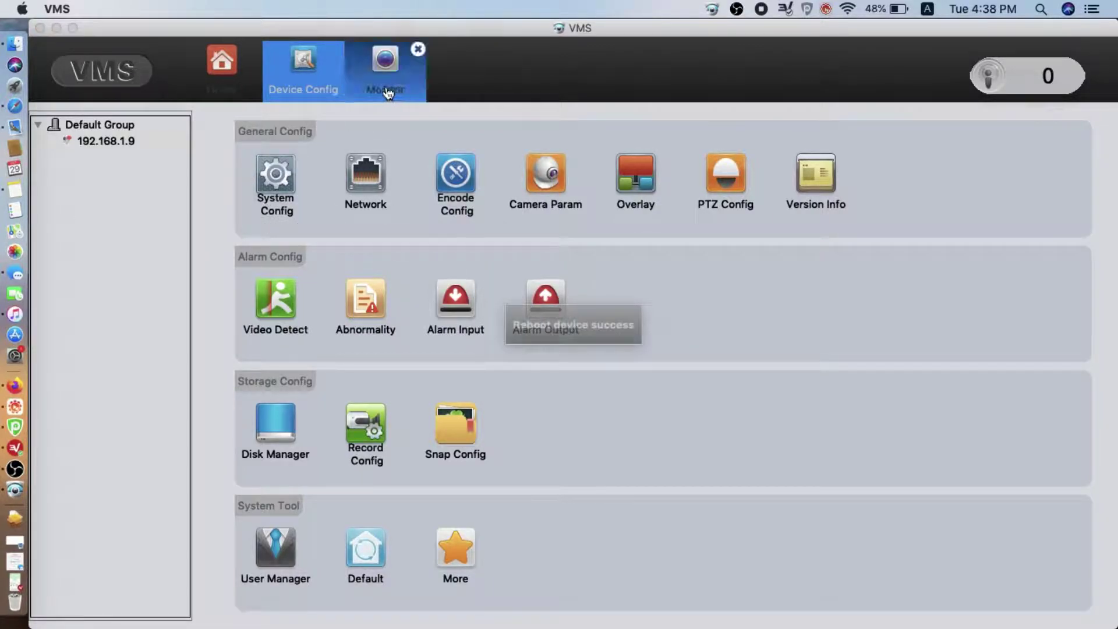
pyautogui.click(56, 29)
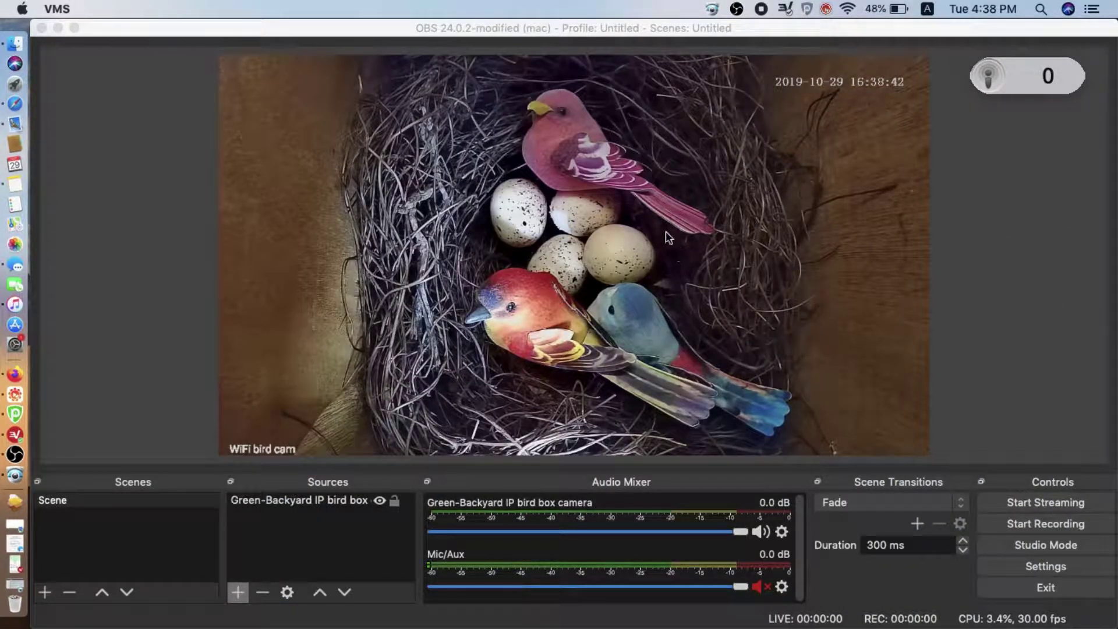
pyautogui.rightClick(649, 174)
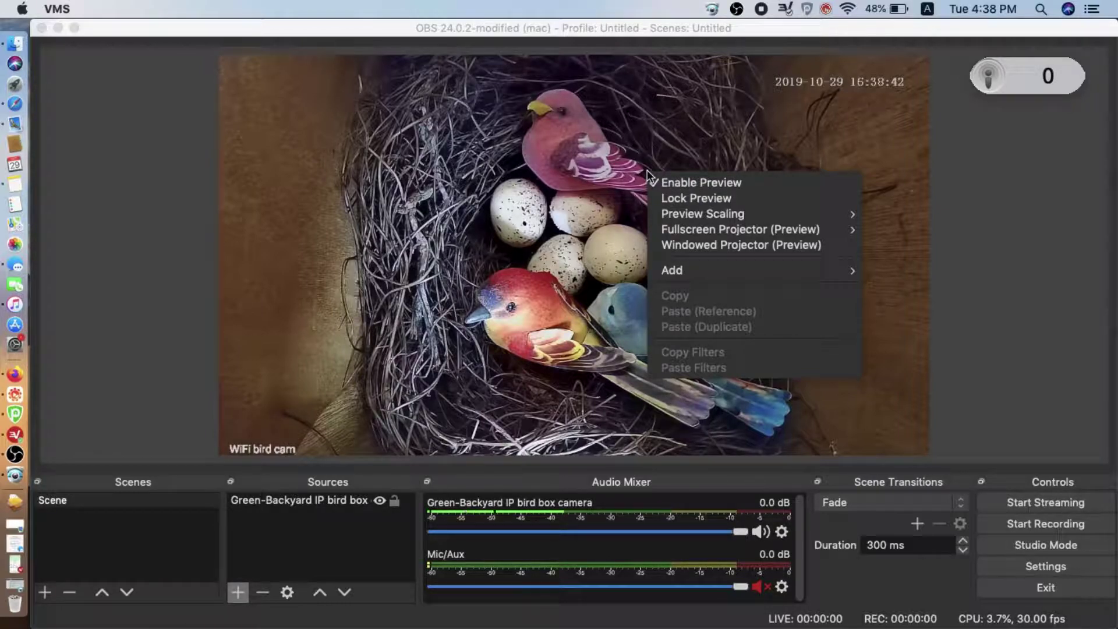
pyautogui.click(645, 172)
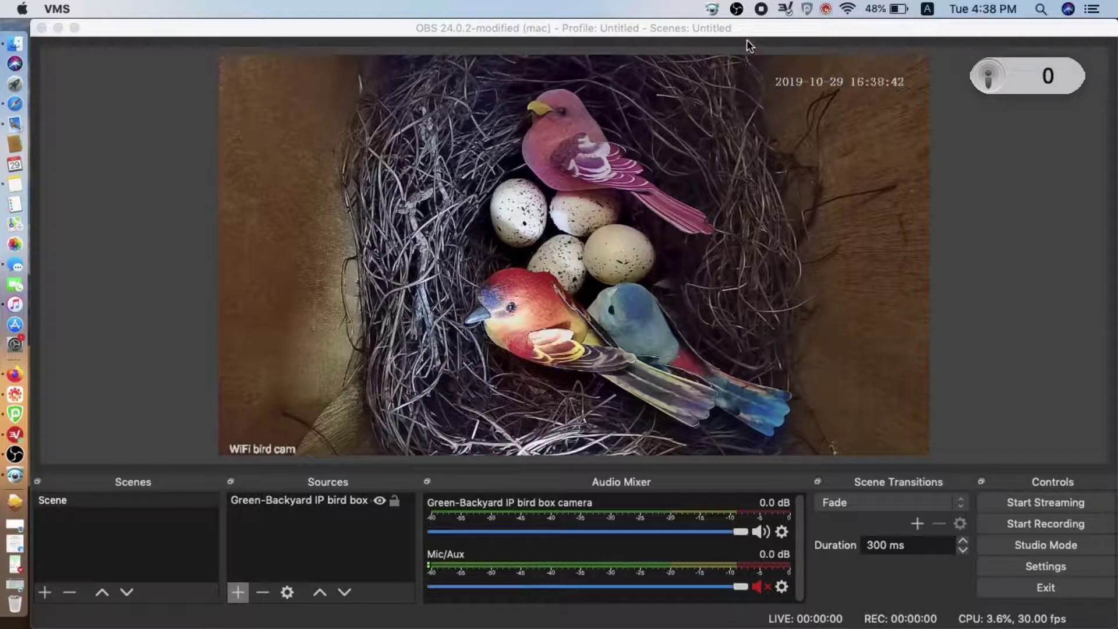
# - Quit VMS, confirming with Yes
pyautogui.click(711, 9)
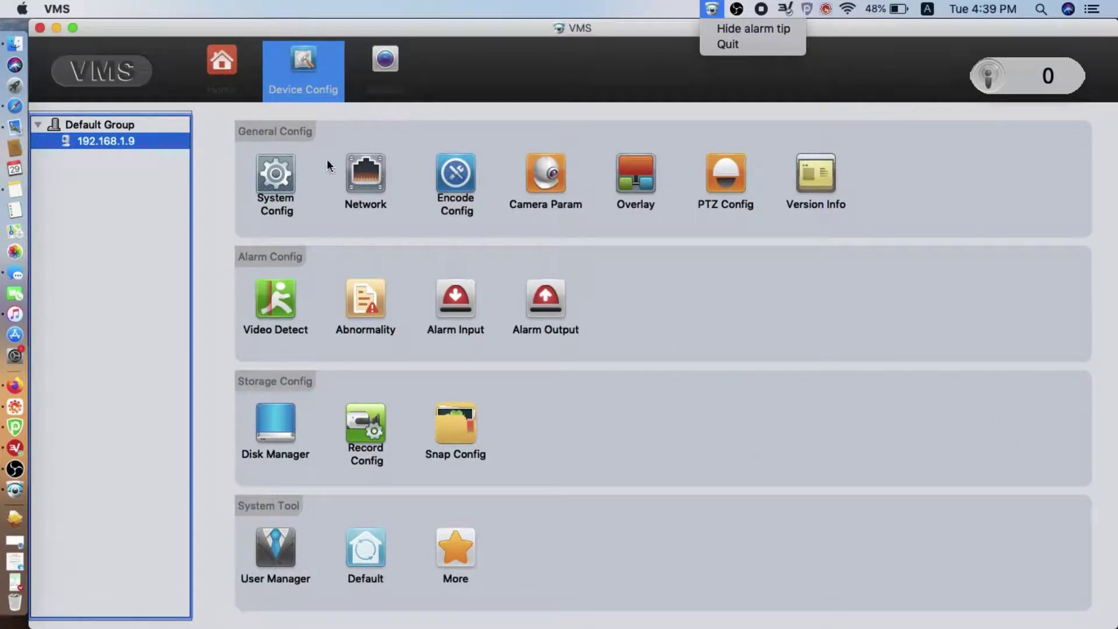
pyautogui.click(54, 27)
pyautogui.click(39, 28)
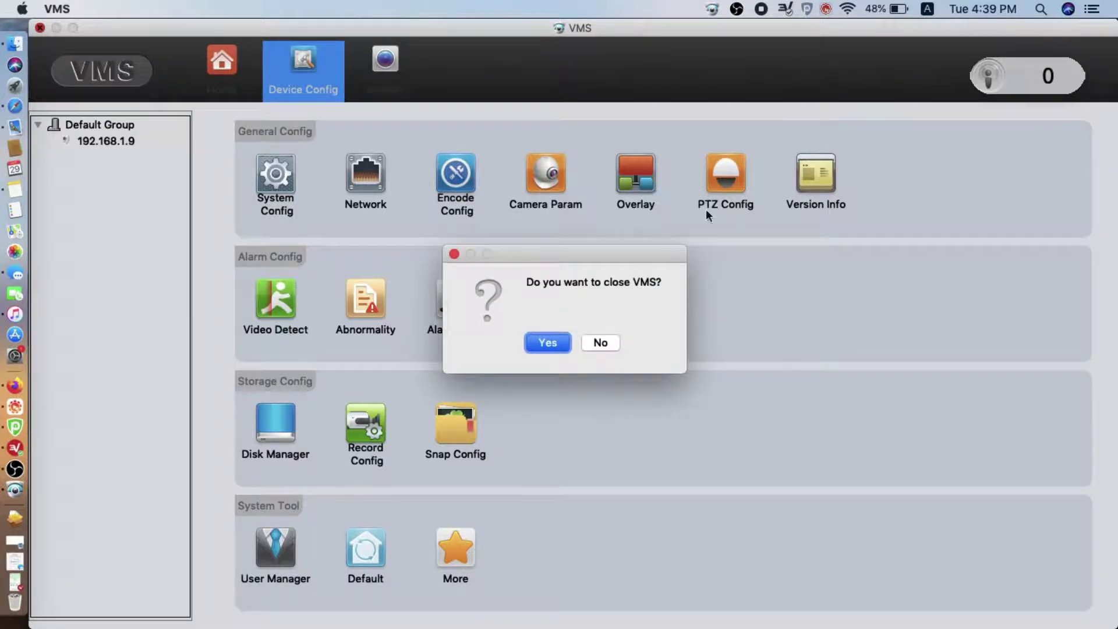
pyautogui.click(563, 341)
pyautogui.rightClick(626, 169)
pyautogui.click(604, 304)
# - Reconnect the Green-Backyard IP bird box source by reopening and confirming its Properties
pyautogui.click(348, 501)
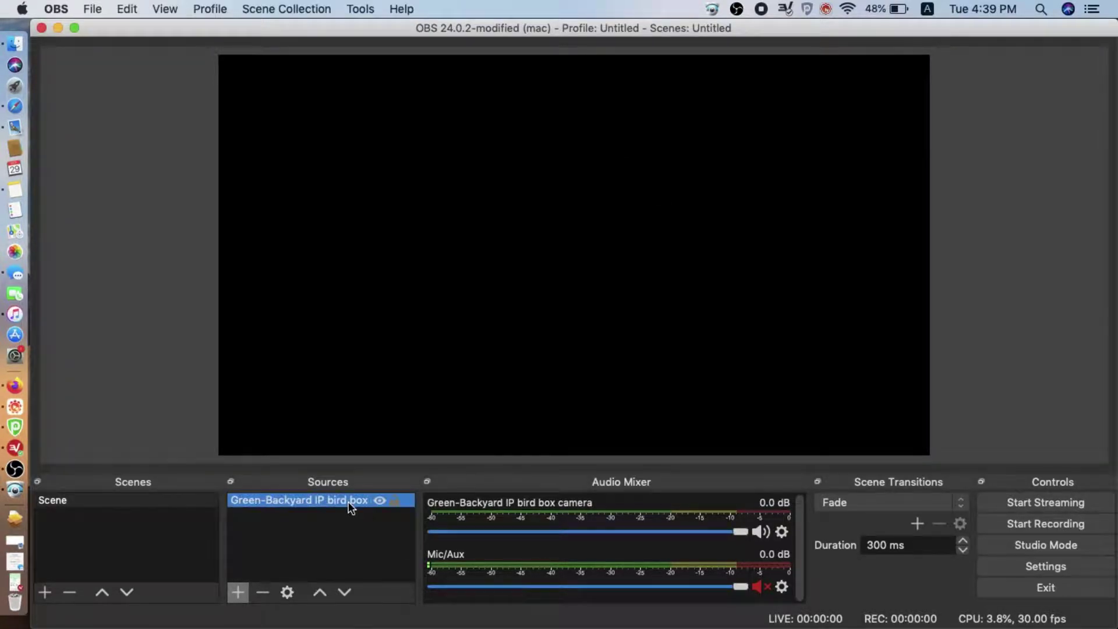
pyautogui.rightClick(530, 281)
pyautogui.click(571, 525)
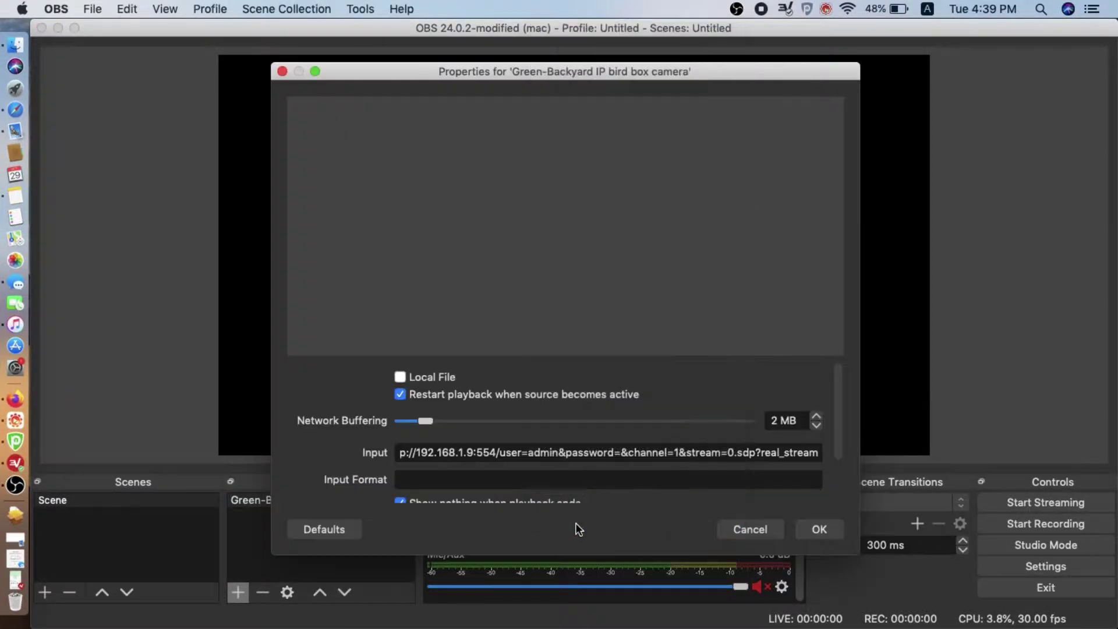
pyautogui.click(819, 529)
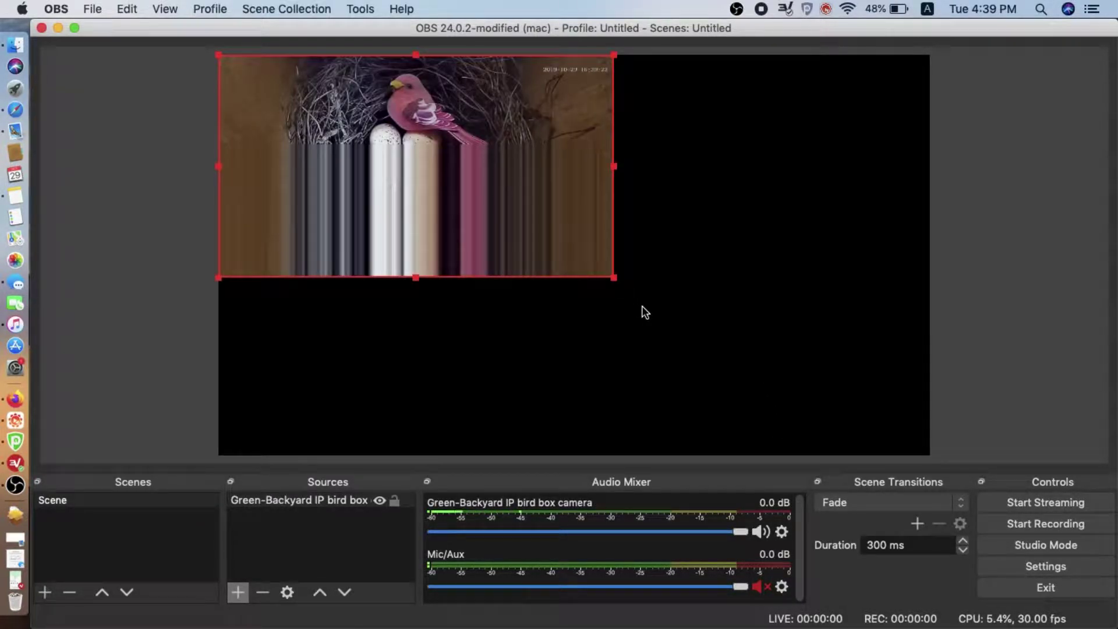
# - Stretch the camera feed to fill the whole canvas, then bring up OBS Settings
pyautogui.moveTo(618, 287); pyautogui.dragTo(733, 354)
pyautogui.click(599, 273)
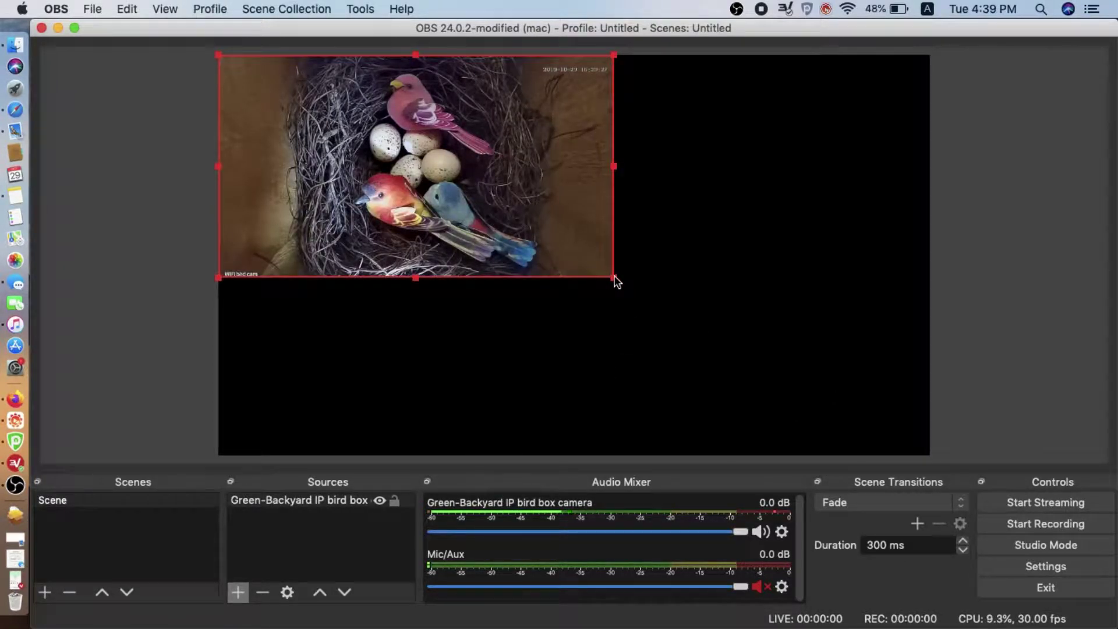
pyautogui.moveTo(616, 282); pyautogui.dragTo(934, 442)
pyautogui.click(1088, 259)
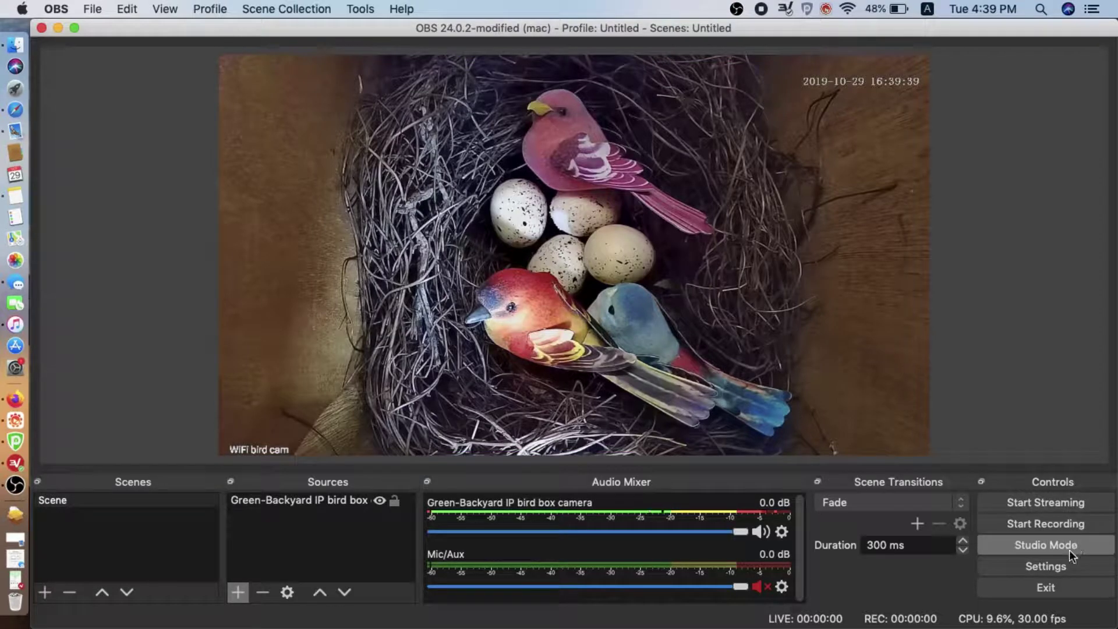
pyautogui.click(1064, 565)
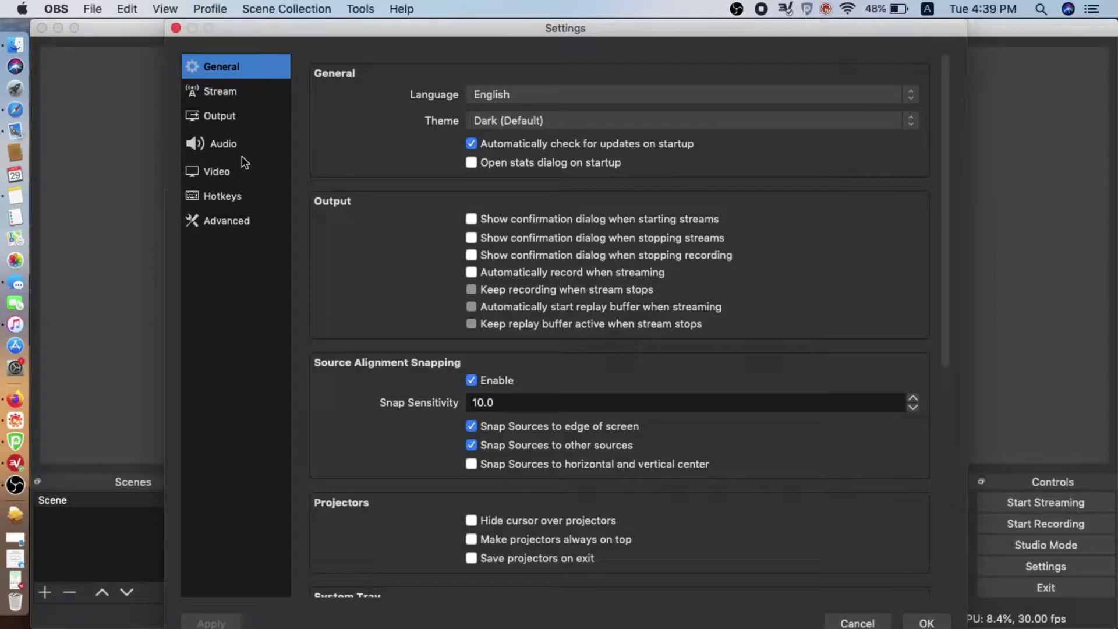
# - Set both the canvas and output video resolution to 1280x720 and save the Video settings
pyautogui.click(237, 181)
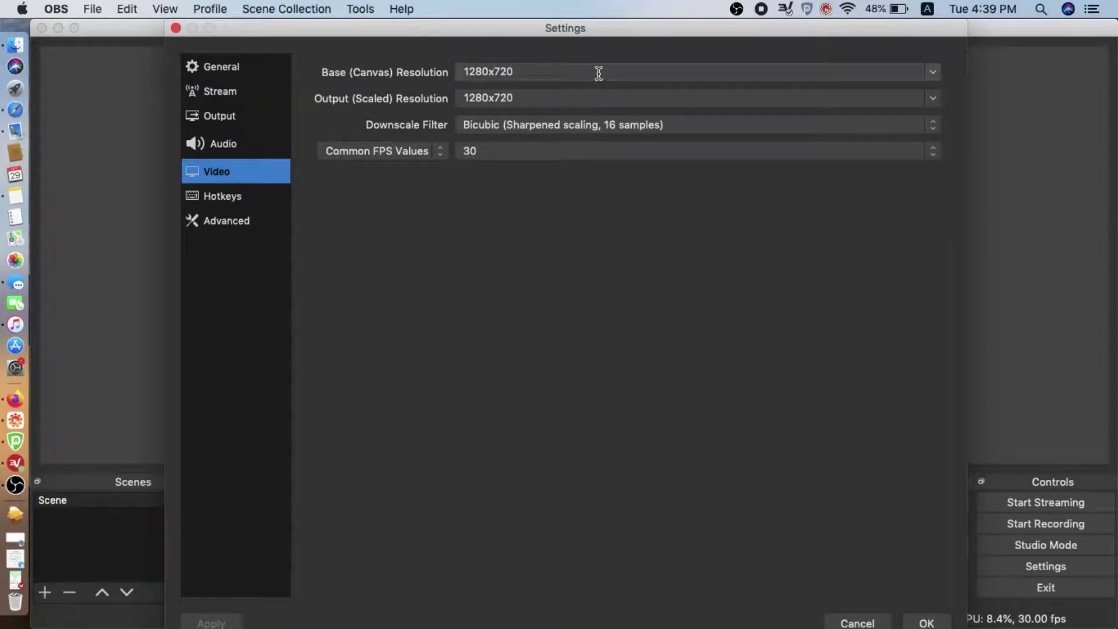
pyautogui.click(932, 74)
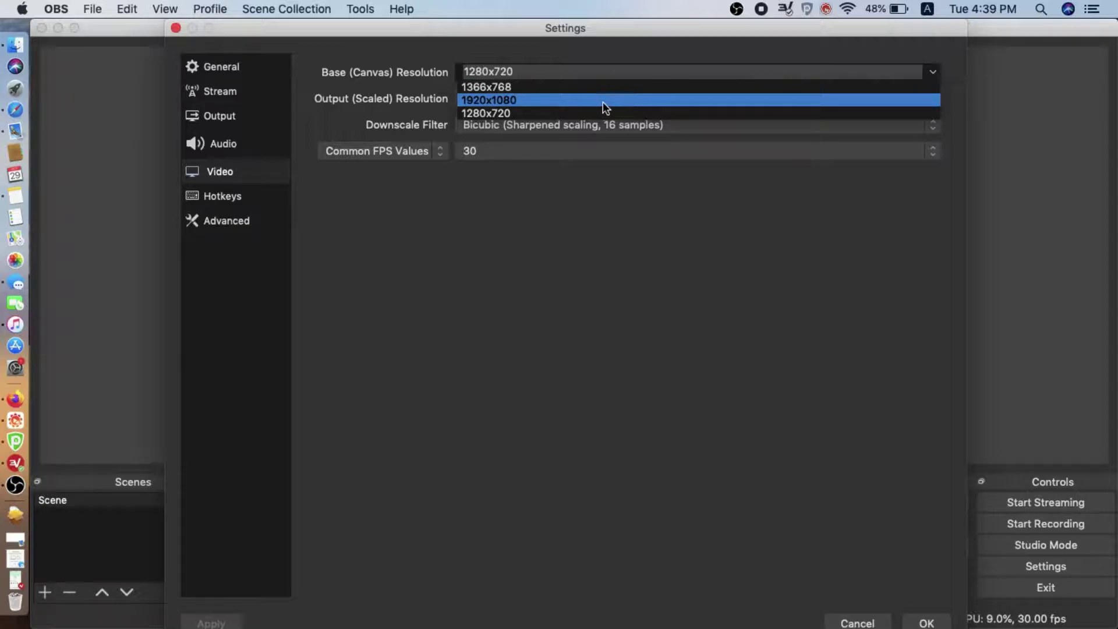
pyautogui.click(582, 113)
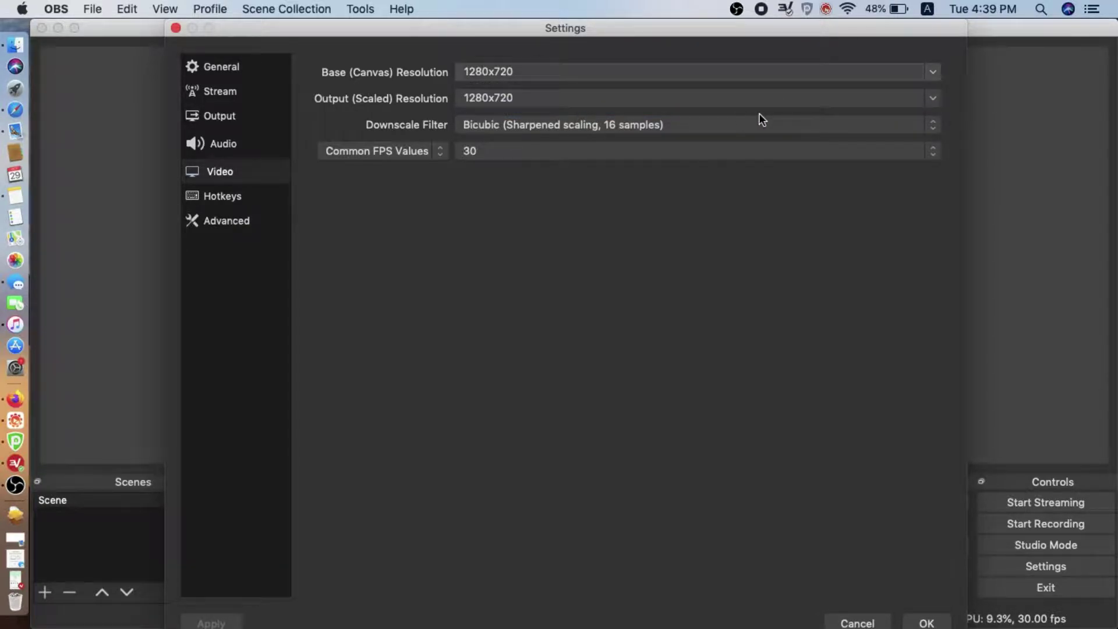
pyautogui.click(932, 100)
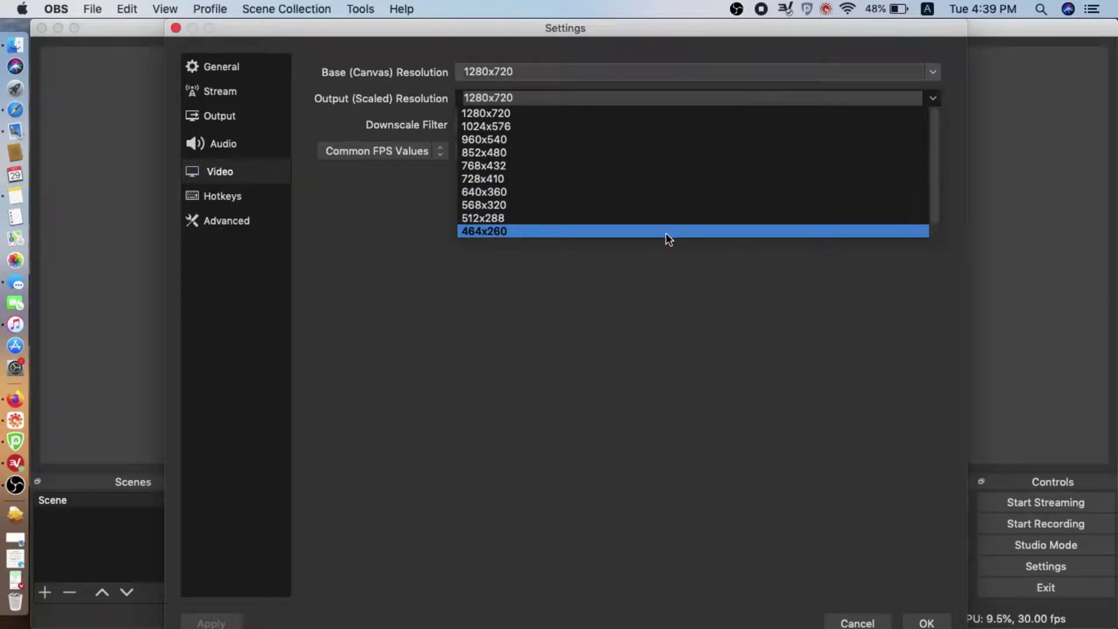
pyautogui.click(495, 231)
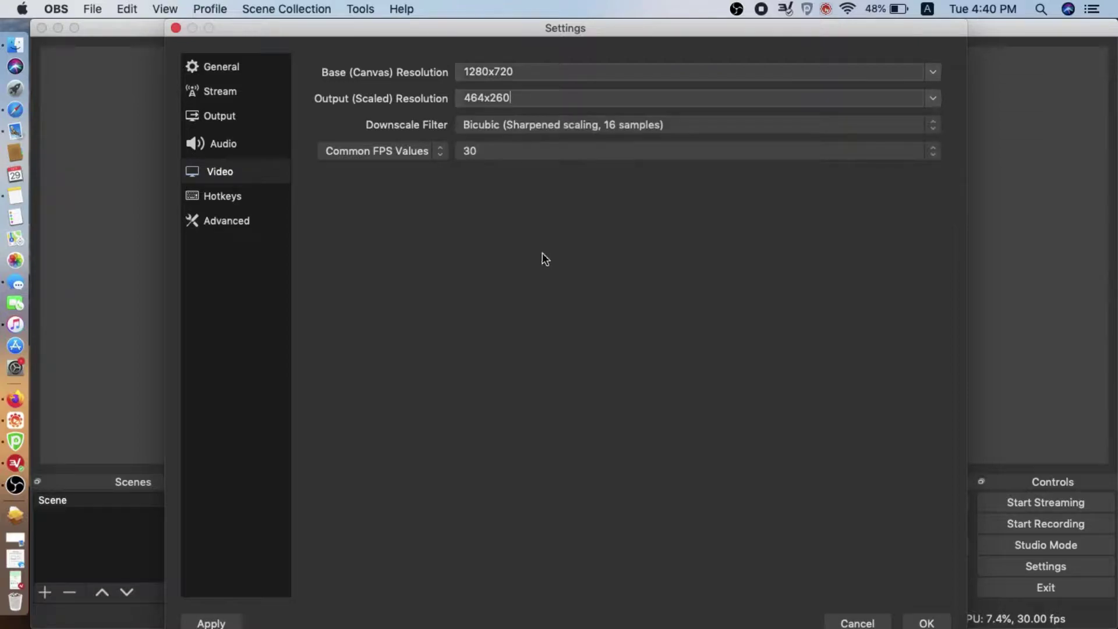
pyautogui.click(938, 94)
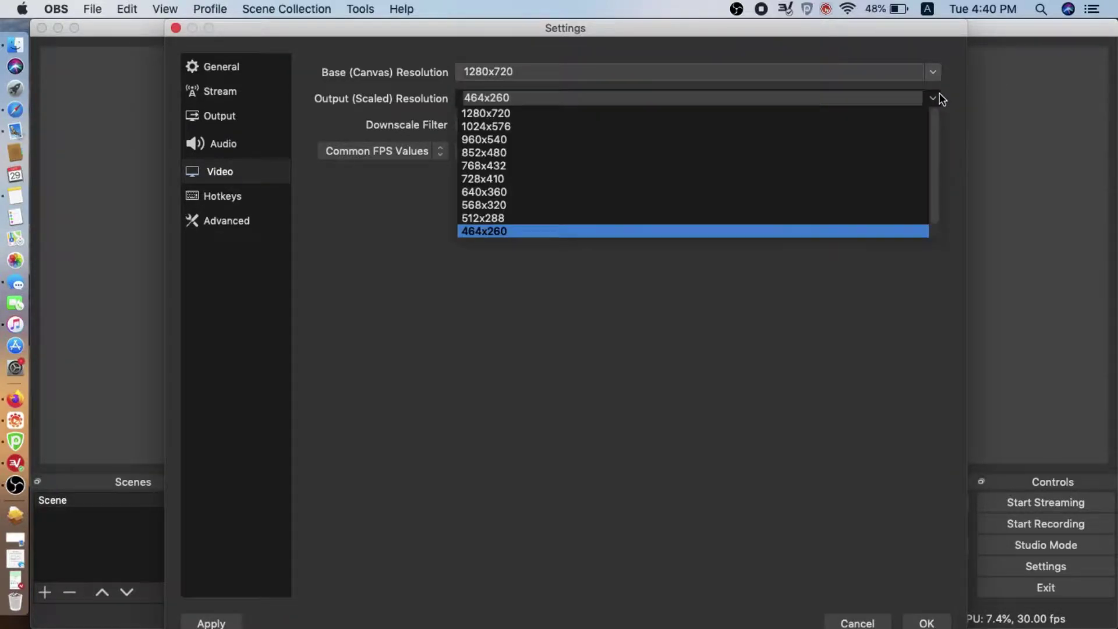
pyautogui.click(790, 113)
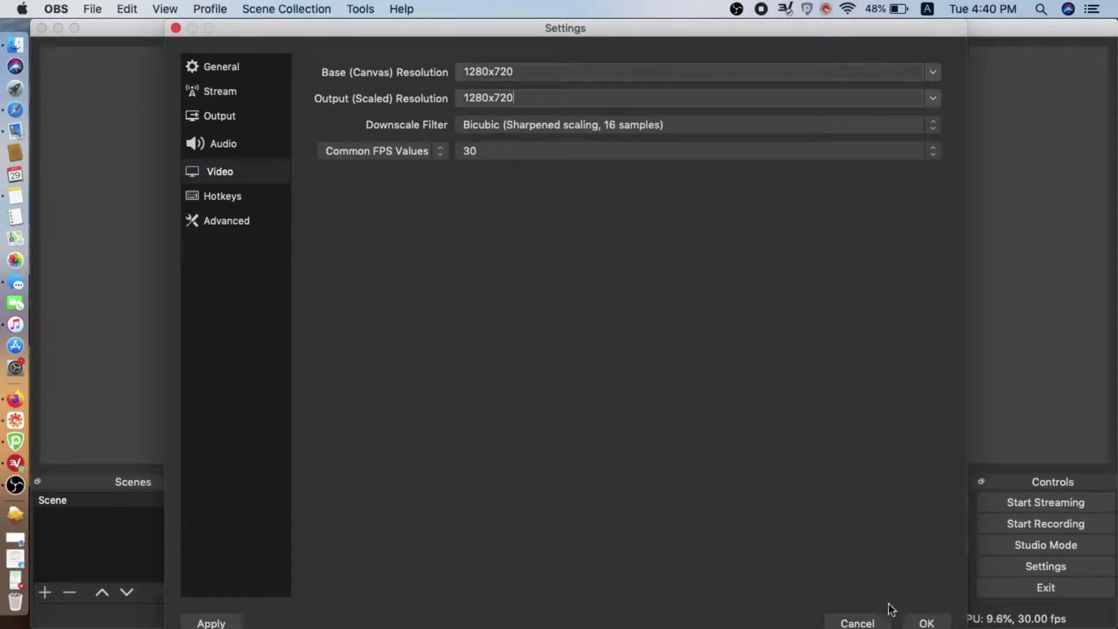
pyautogui.click(918, 621)
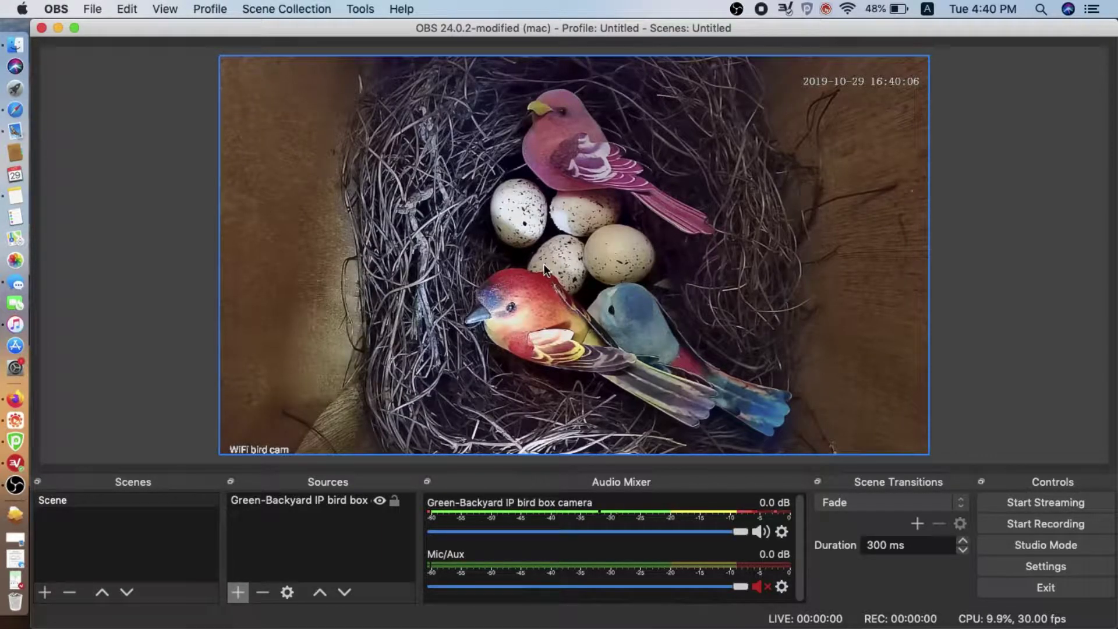
# - Open YouTube's Live Dashboard from the stream key link in OBS's Stream settings
pyautogui.click(1084, 564)
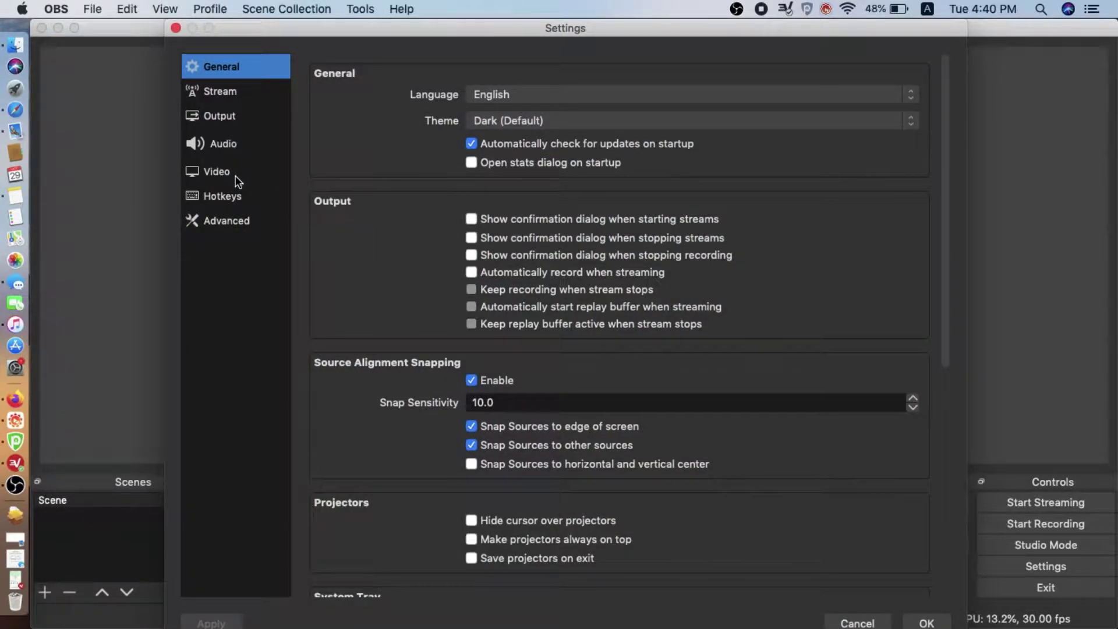
pyautogui.click(243, 98)
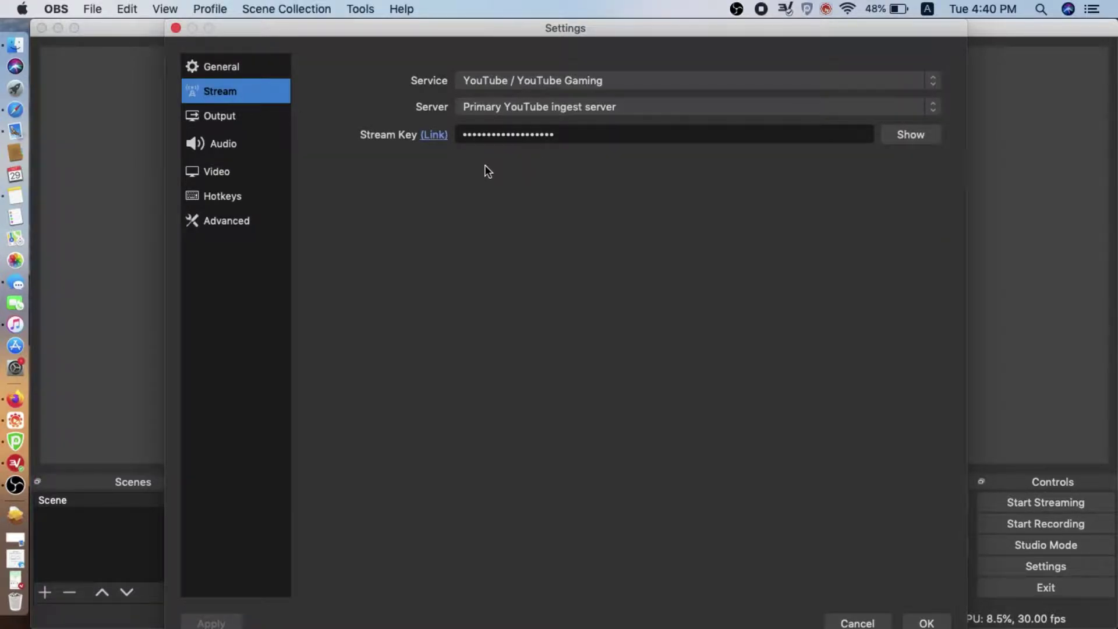
pyautogui.click(431, 138)
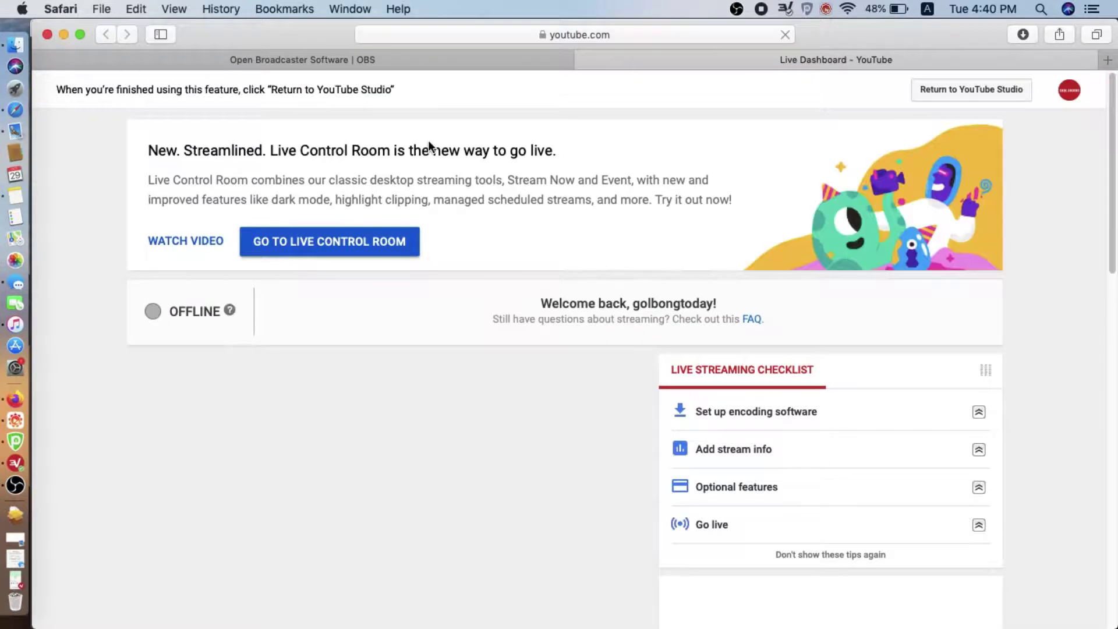
# - Go to the live control room and title the stream 'Green-Backyard IP bird Box camera'
pyautogui.click(310, 245)
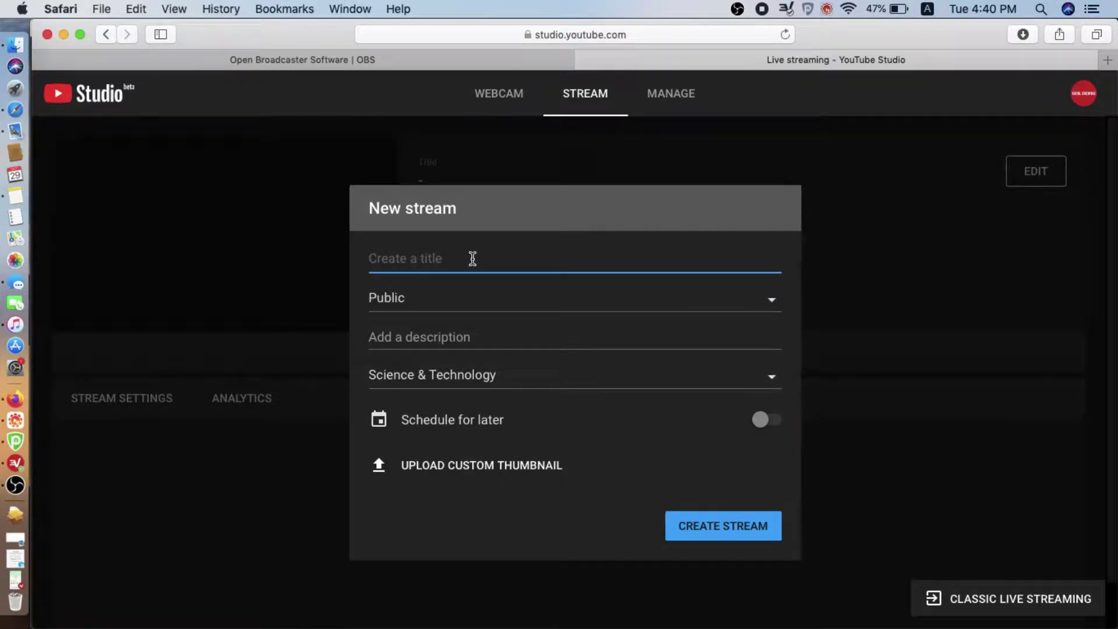
pyautogui.write('Green-Bac')
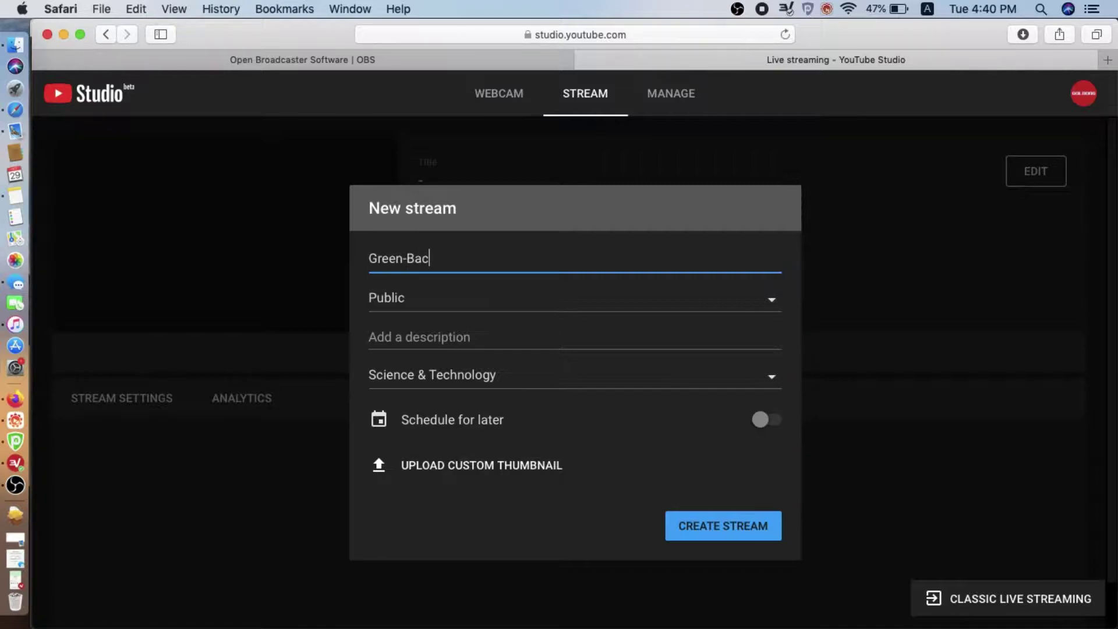
pyautogui.write('kya')
pyautogui.press('BackSpace')
pyautogui.press('BackSpace')
pyautogui.press('BackSpace')
pyautogui.write('kyard IP bird ')
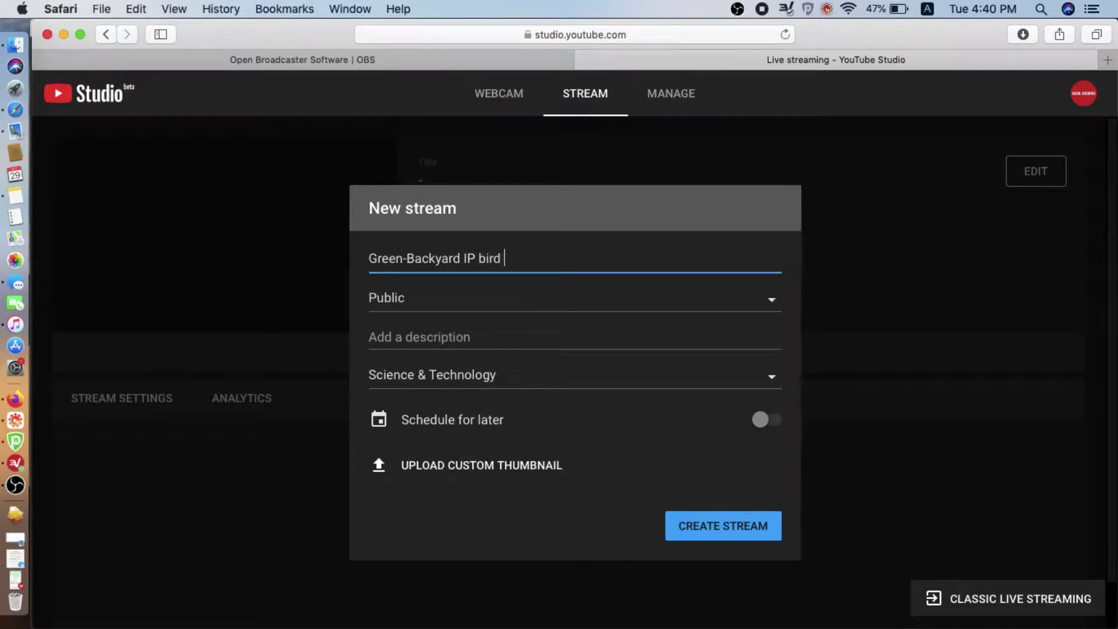
pyautogui.write('Box camera')
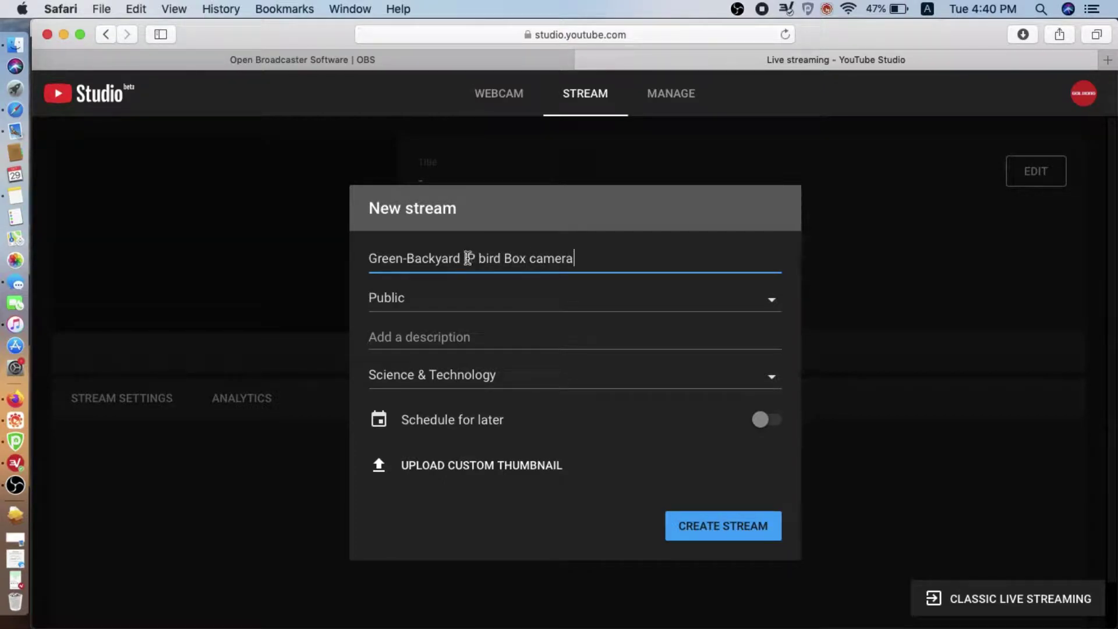
# - Make the stream Private and add the description 'my first live streaming'
pyautogui.click(766, 306)
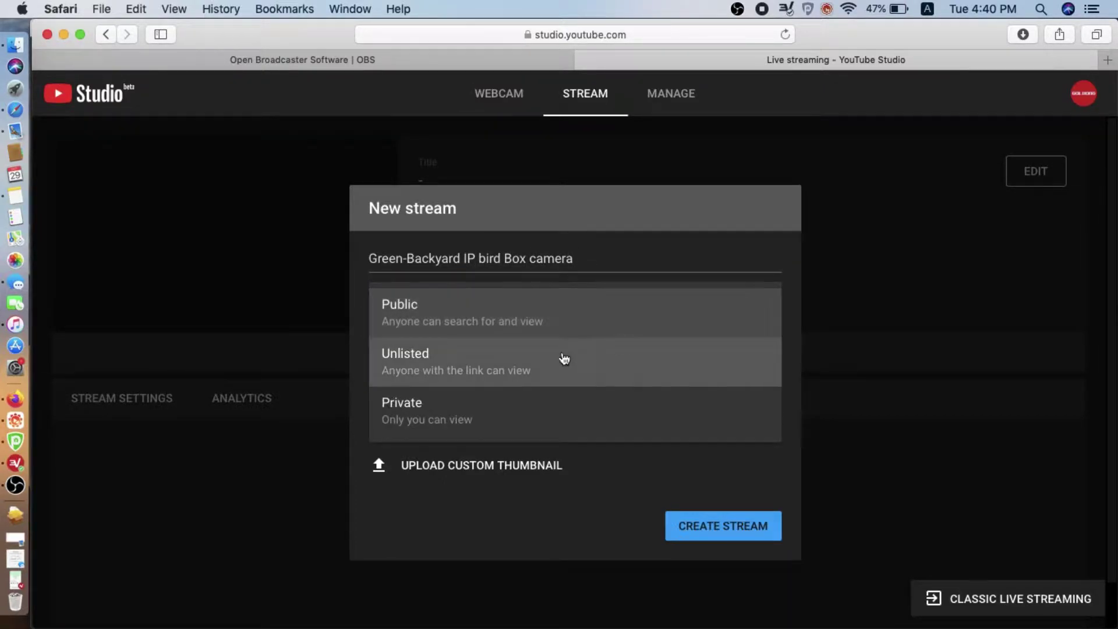
pyautogui.click(531, 410)
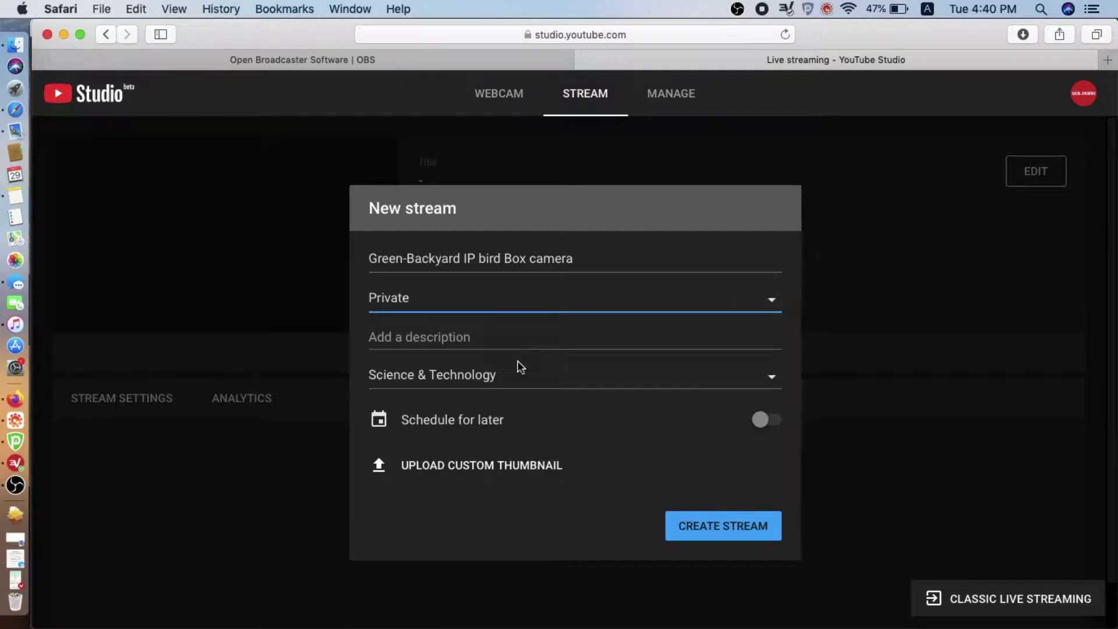
pyautogui.click(511, 337)
pyautogui.write('my ')
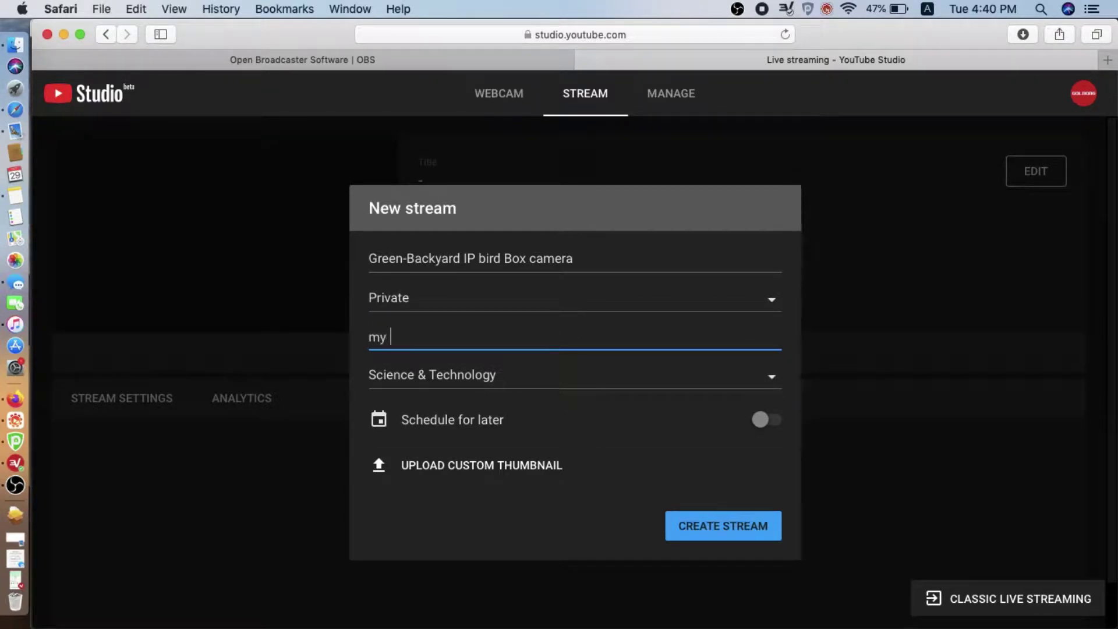
pyautogui.write('first live stream')
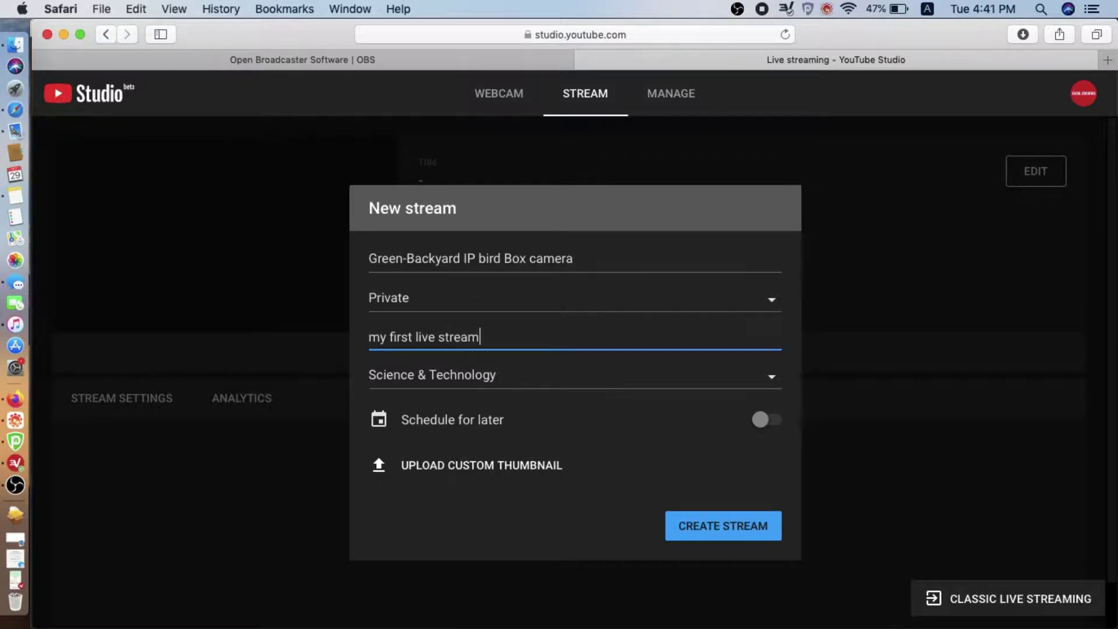
pyautogui.write('ing')
# - Create the stream, reveal its stream key and copy it to the clipboard
pyautogui.click(741, 532)
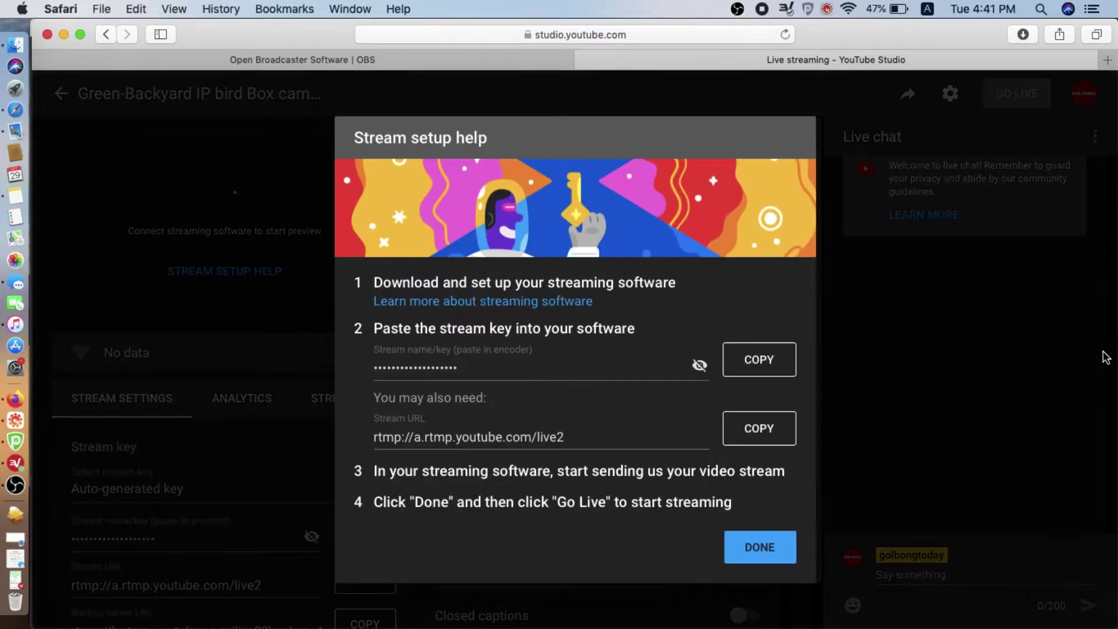
pyautogui.click(700, 366)
pyautogui.moveTo(520, 372); pyautogui.dragTo(369, 373)
pyautogui.click(369, 372)
pyautogui.moveTo(514, 375); pyautogui.dragTo(436, 378)
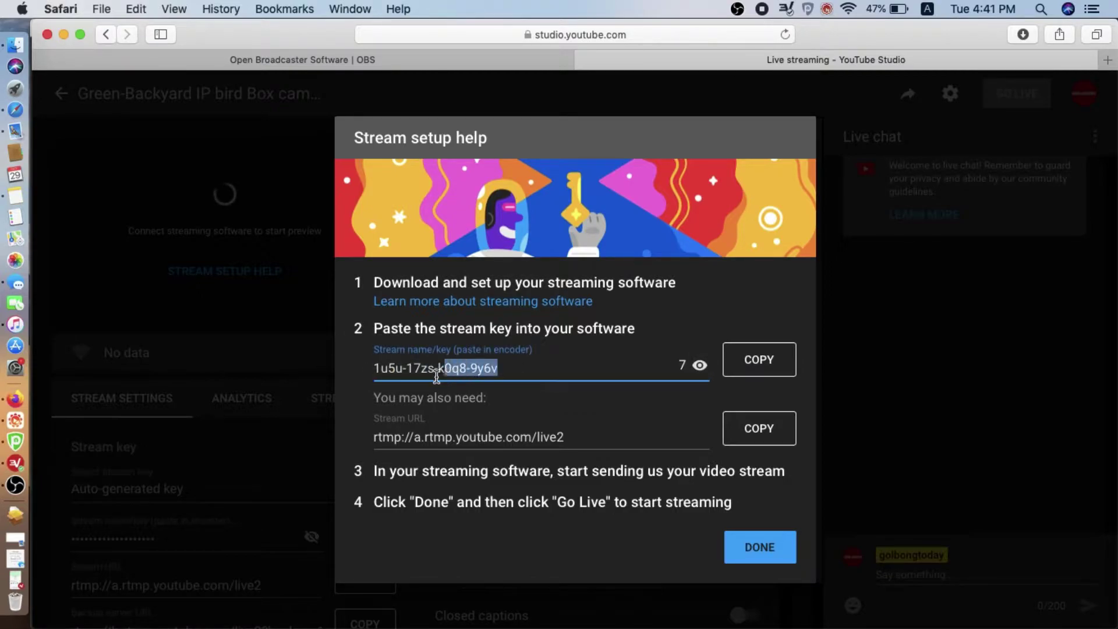
pyautogui.click(762, 359)
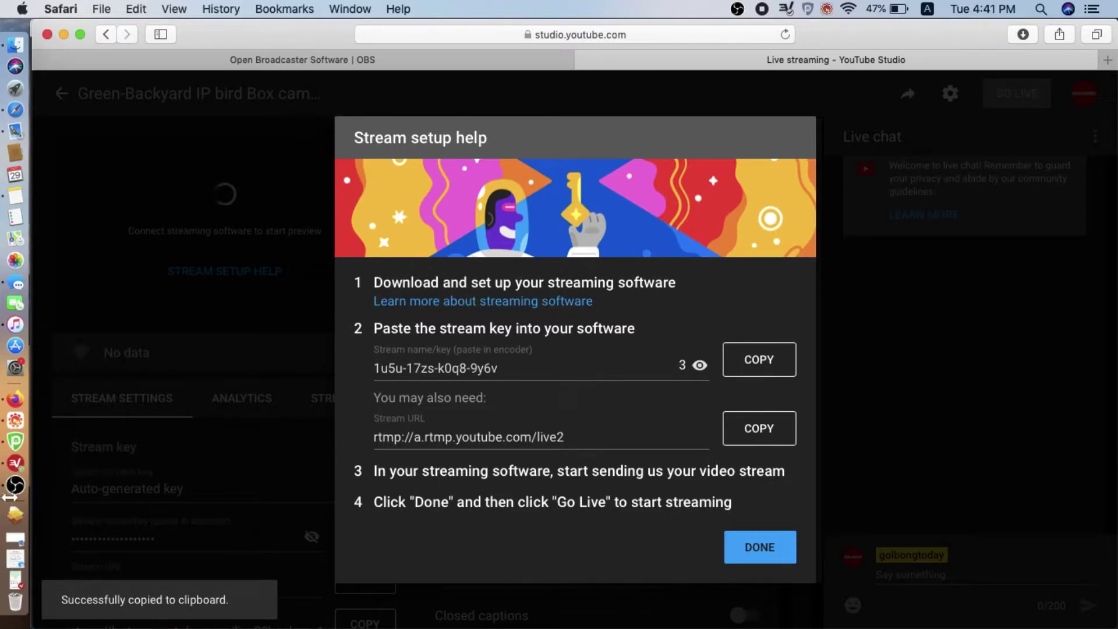
pyautogui.click(16, 492)
# - Paste the new YouTube stream key into OBS, verify it matches YouTube's, and save
pyautogui.click(896, 136)
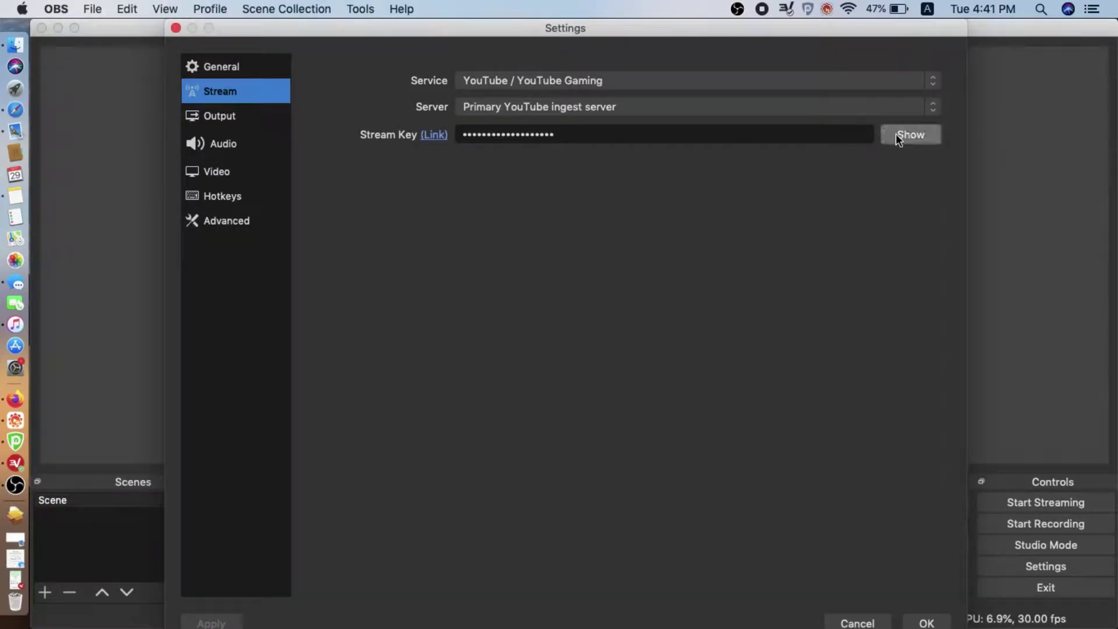
pyautogui.moveTo(599, 134); pyautogui.dragTo(430, 134)
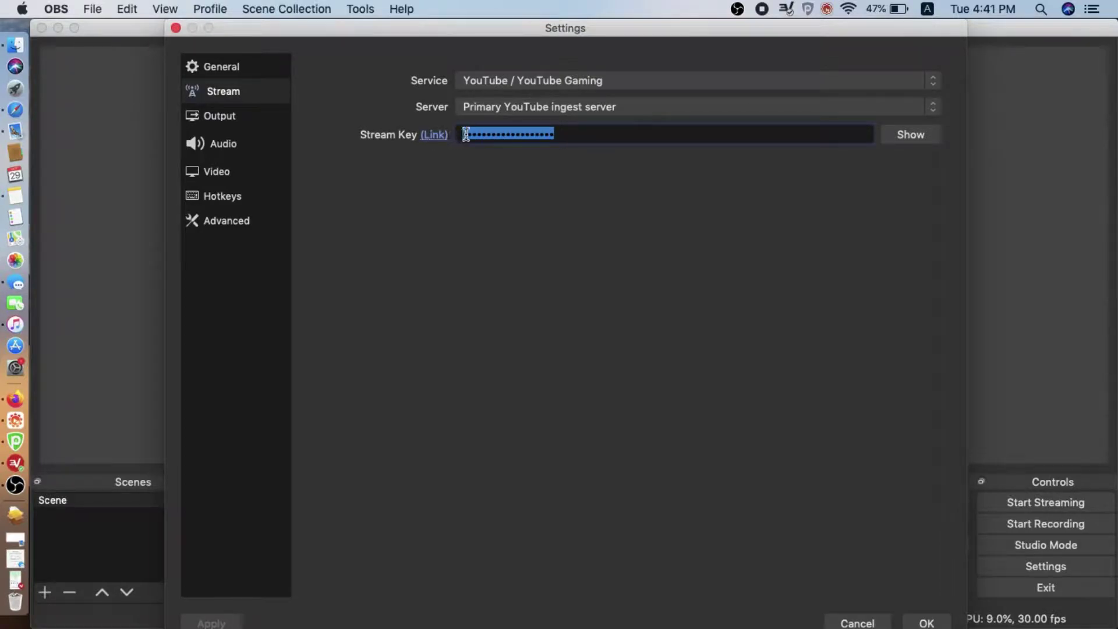
pyautogui.press('cmd+v')
pyautogui.click(918, 135)
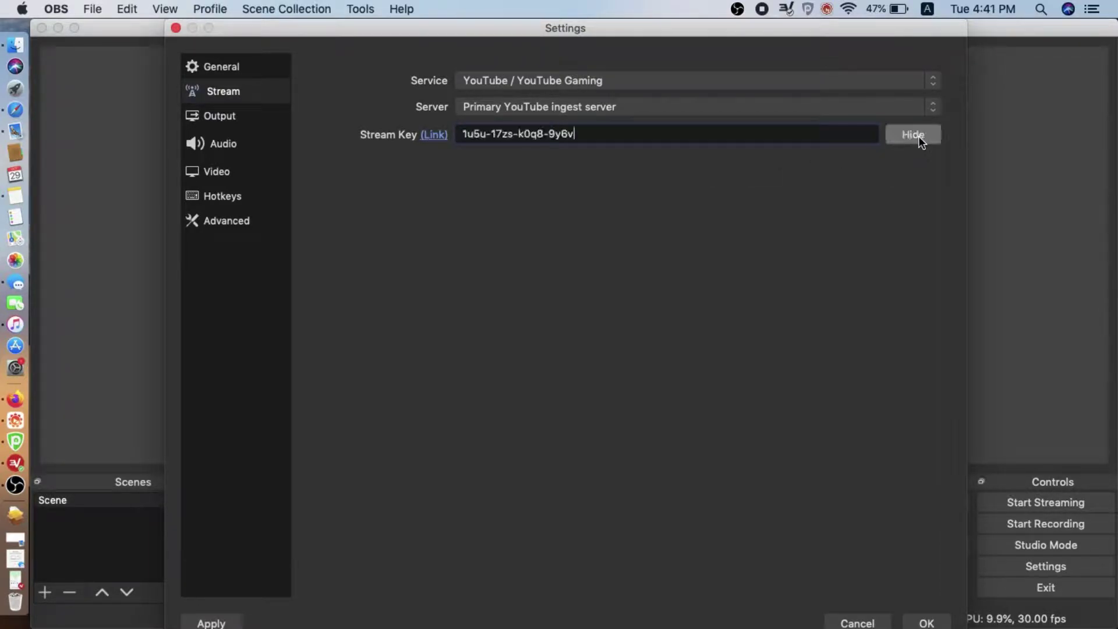
pyautogui.press('super+Tab')
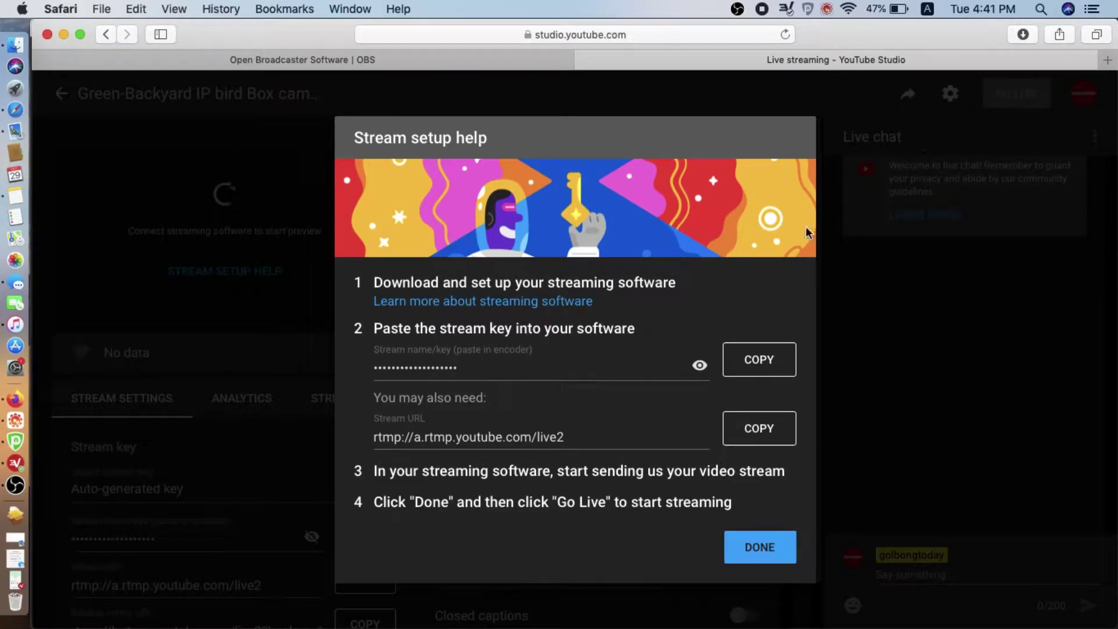
pyautogui.click(700, 365)
pyautogui.press('super+Tab')
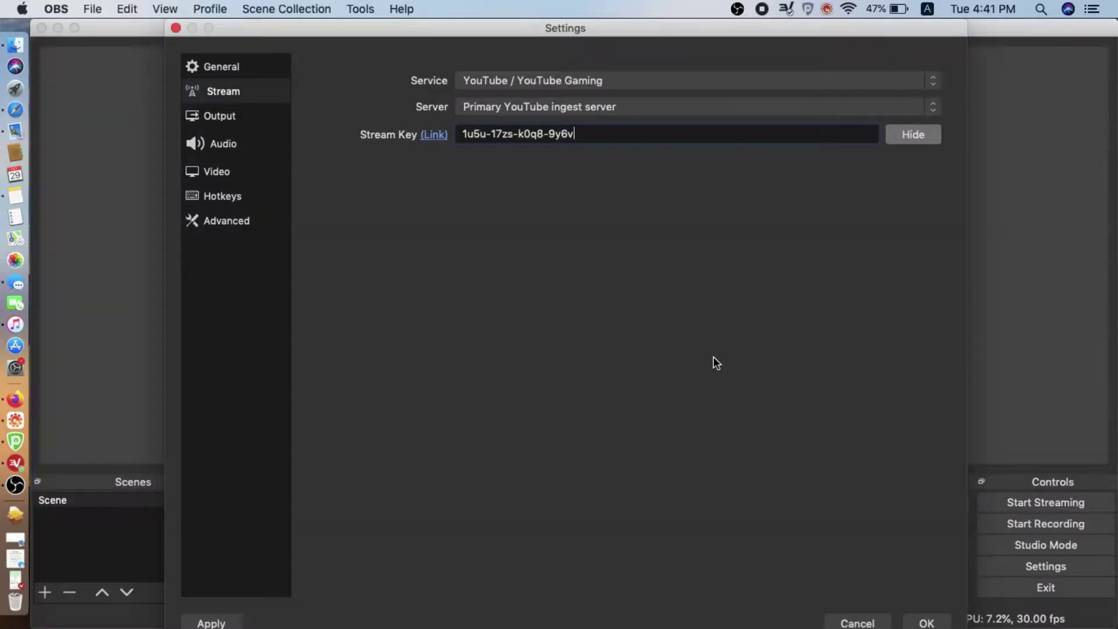
pyautogui.click(926, 622)
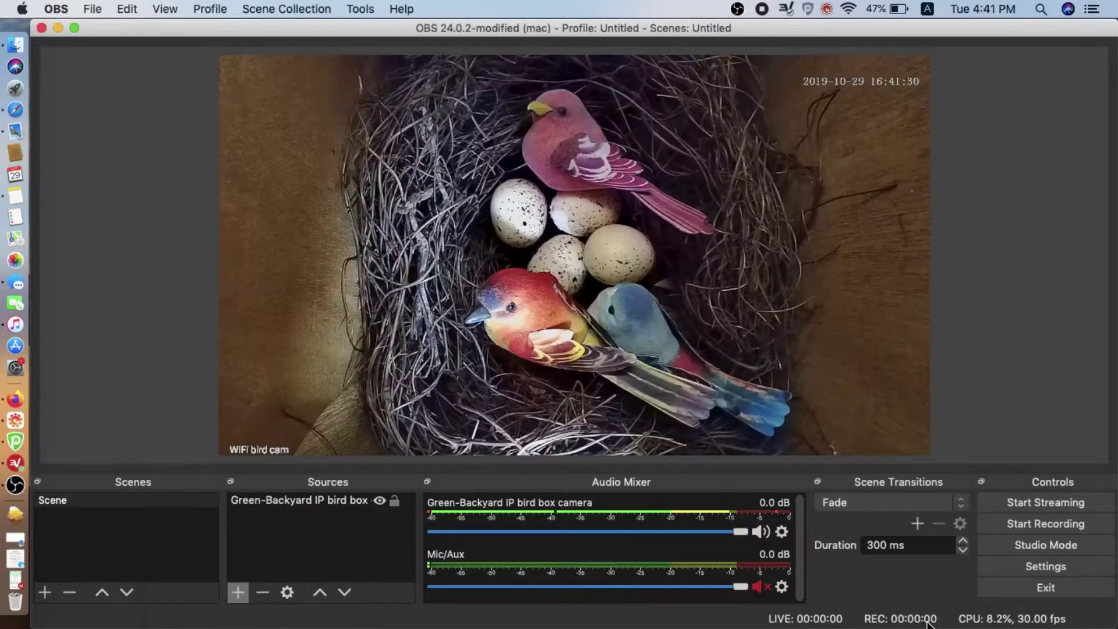
# - Dismiss YouTube Studio's stream setup help
pyautogui.press('super+Tab')
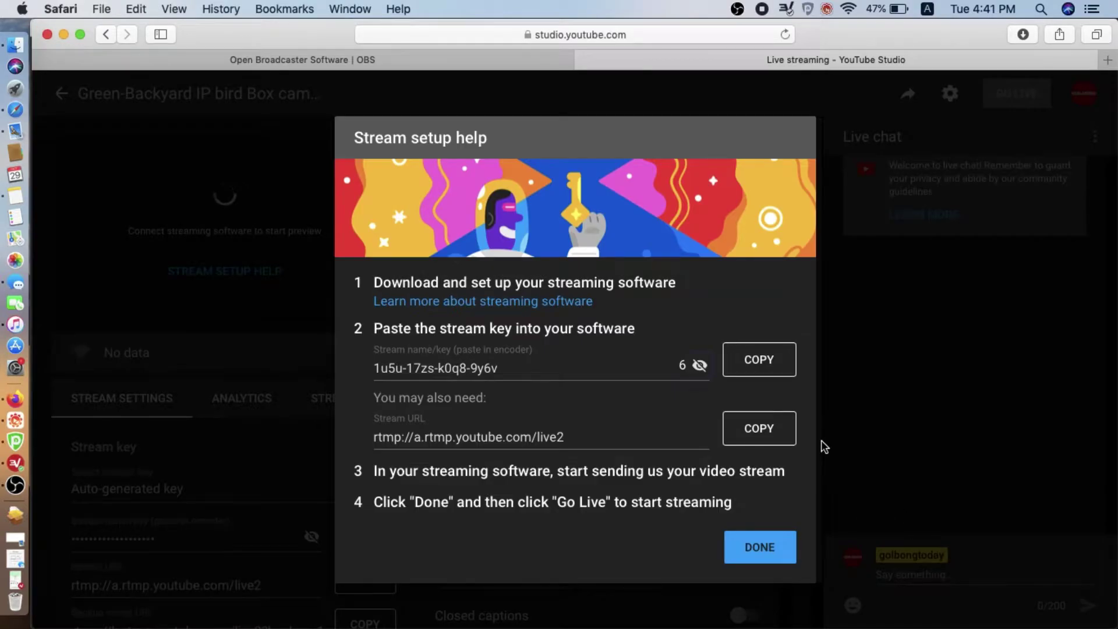
pyautogui.click(772, 552)
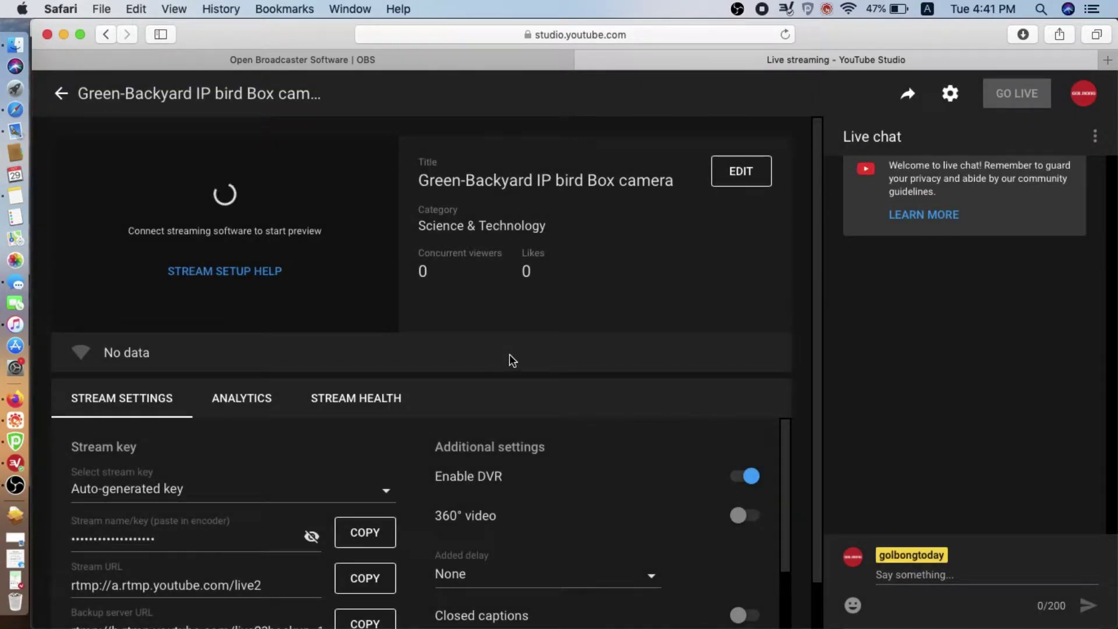
pyautogui.press('super+Tab')
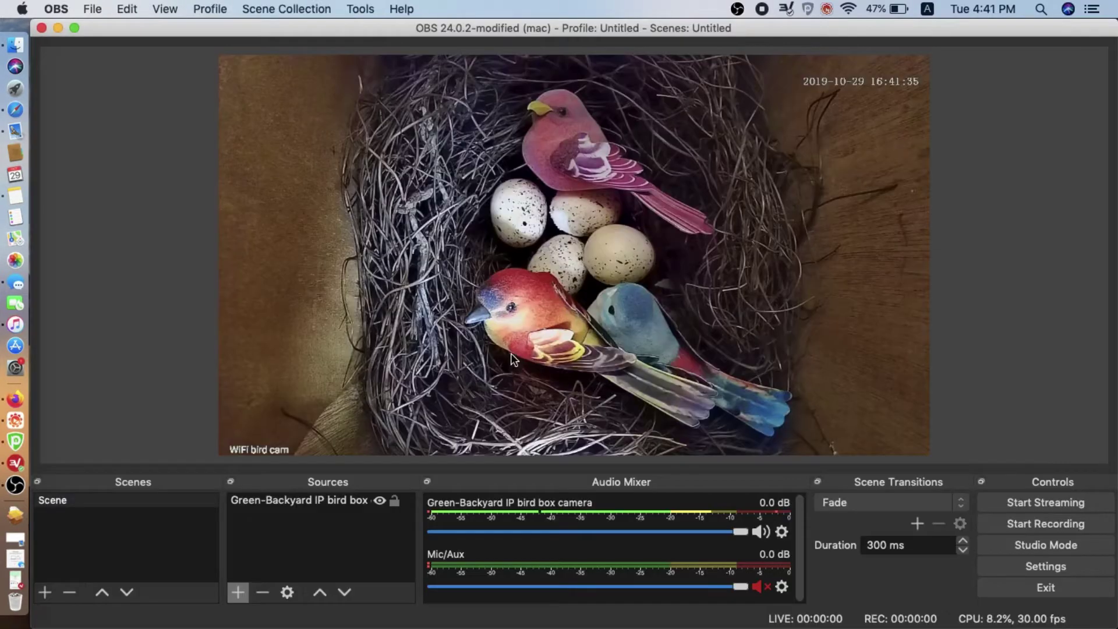
# - Start streaming the bird-box feed from OBS and check the connection in YouTube Studio
pyautogui.click(1036, 505)
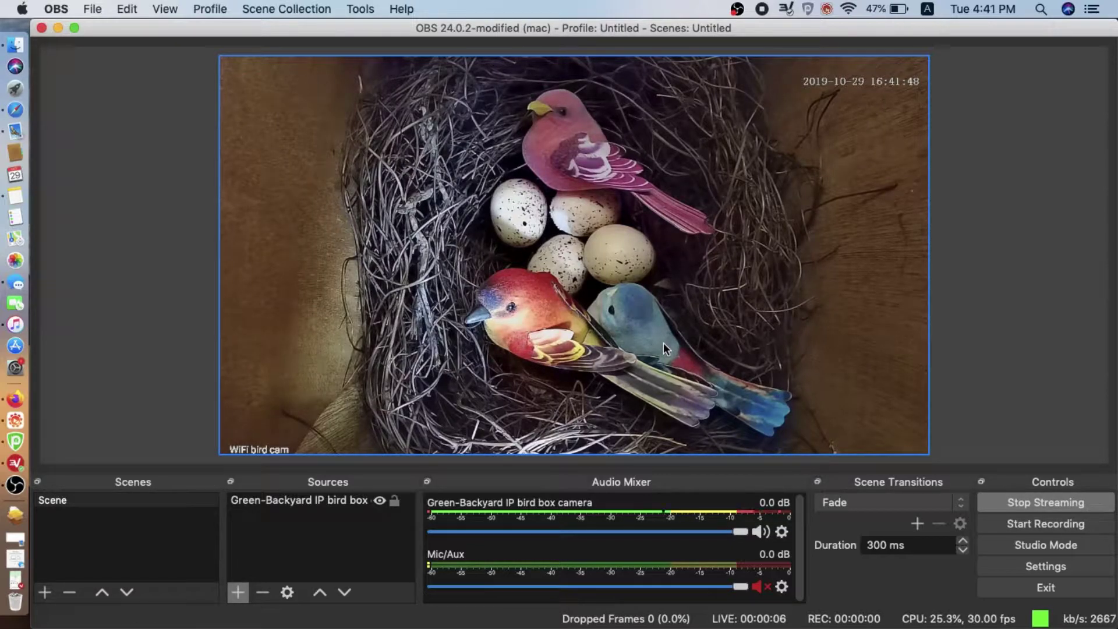
pyautogui.press('super+Tab')
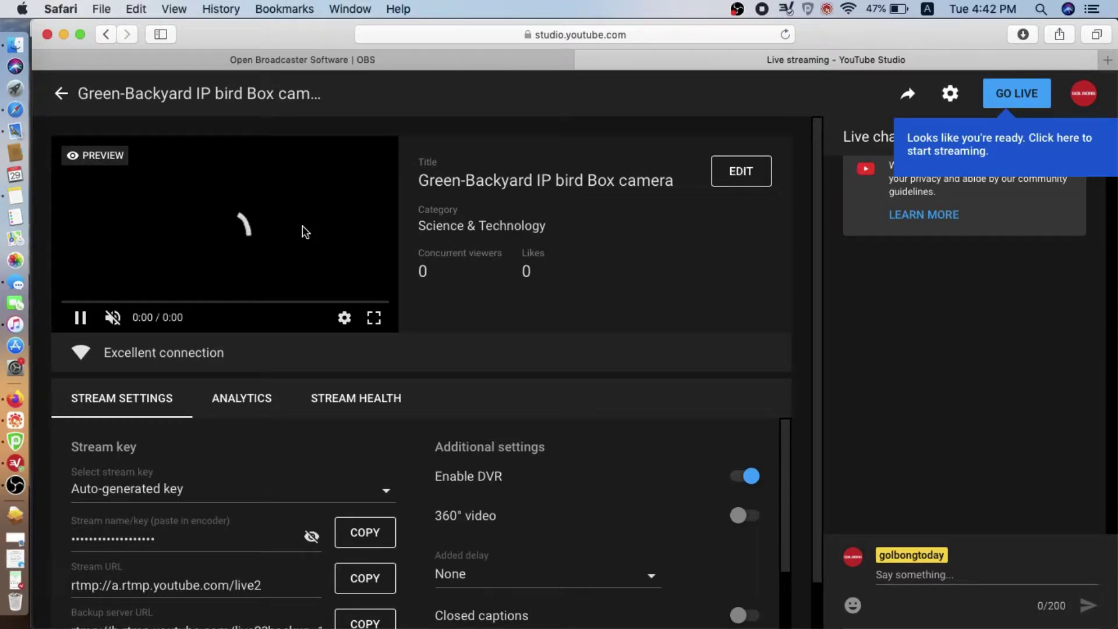
# - Wait for the bird-box feed to appear in YouTube Studio's preview, then go live
pyautogui.scroll(-2, 302, 230)
pyautogui.scroll(2, 320, 307)
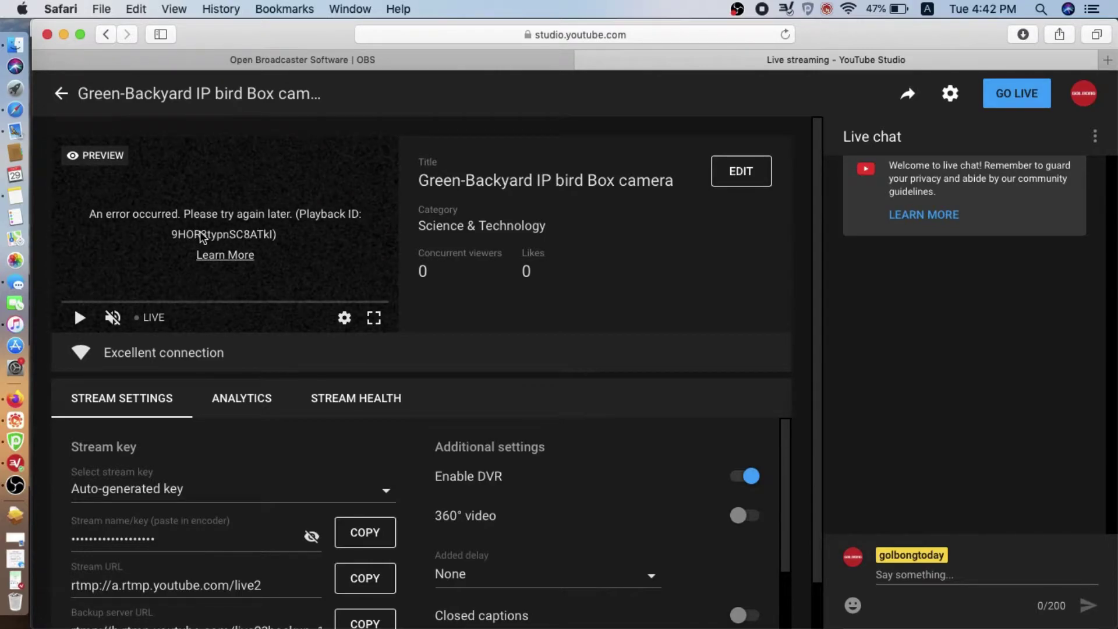
pyautogui.press('super+Tab')
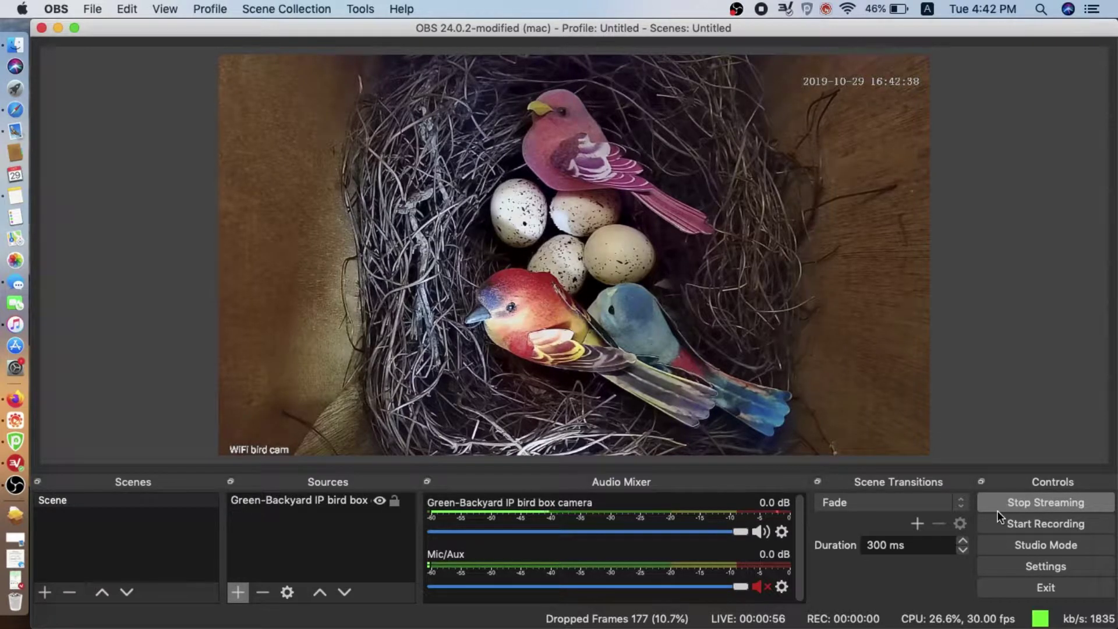
pyautogui.press('super+Tab')
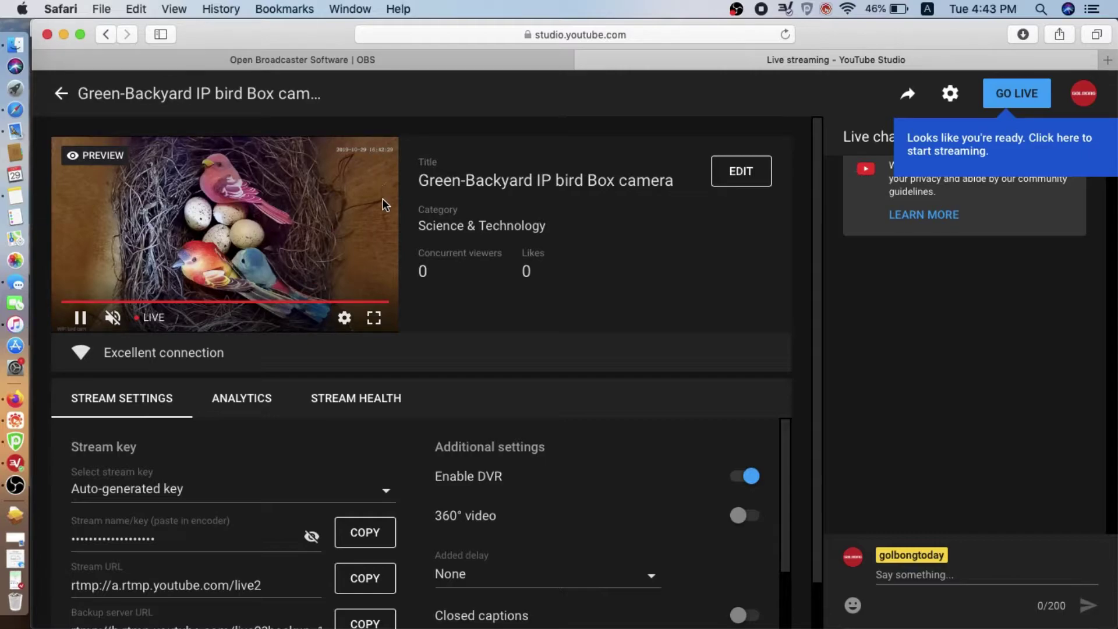
pyautogui.click(1016, 103)
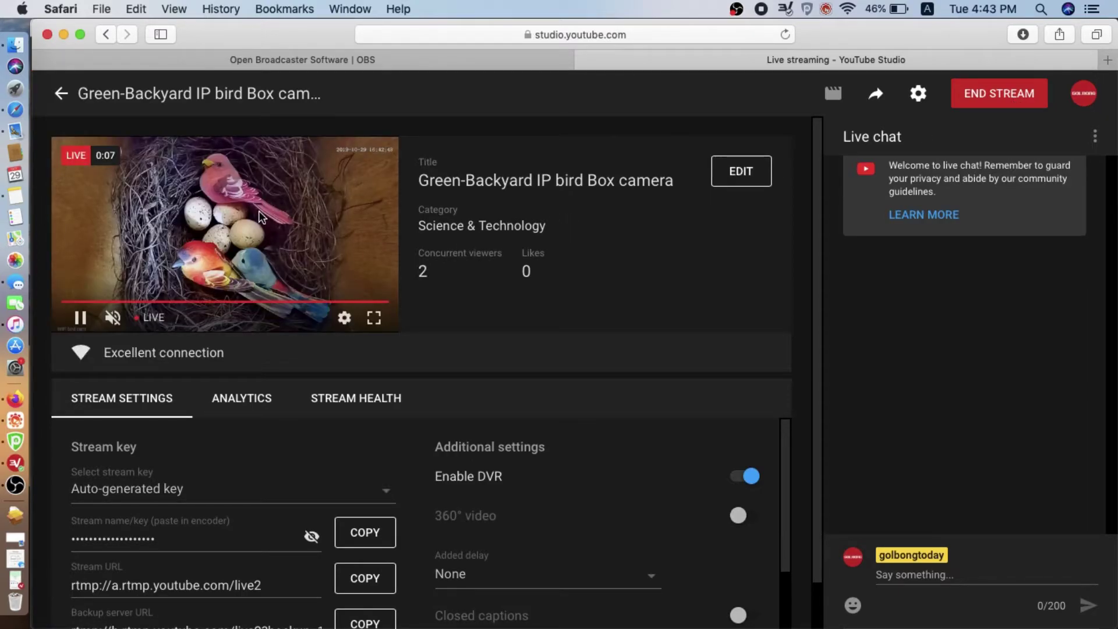
# - Copy the live video's URL and load its watch page in a new Safari tab
pyautogui.rightClick(287, 236)
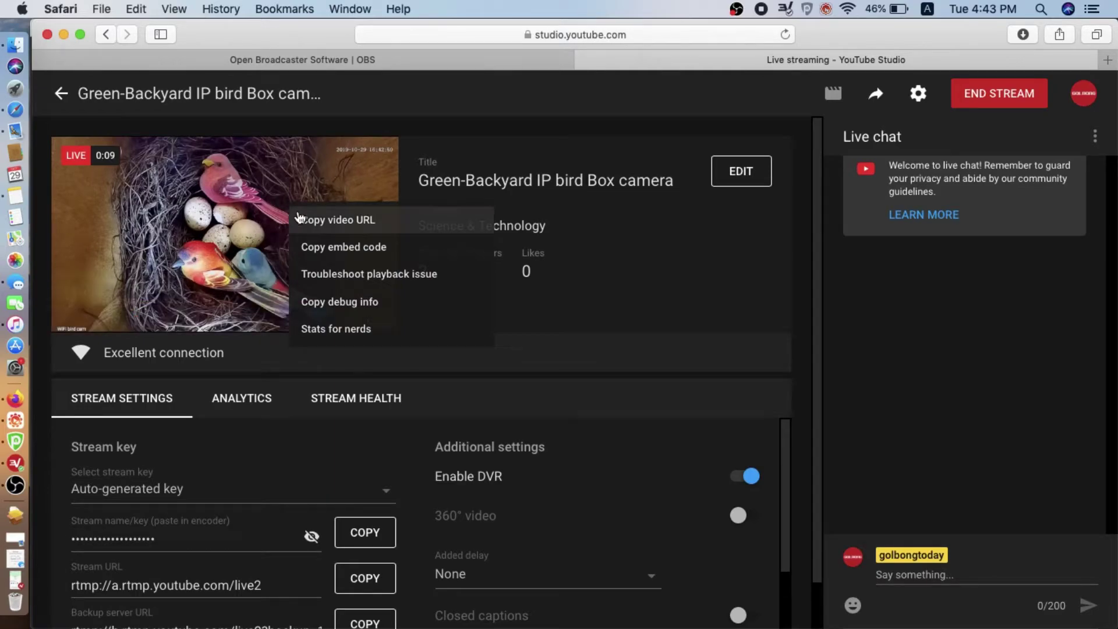
pyautogui.click(300, 220)
pyautogui.click(1107, 59)
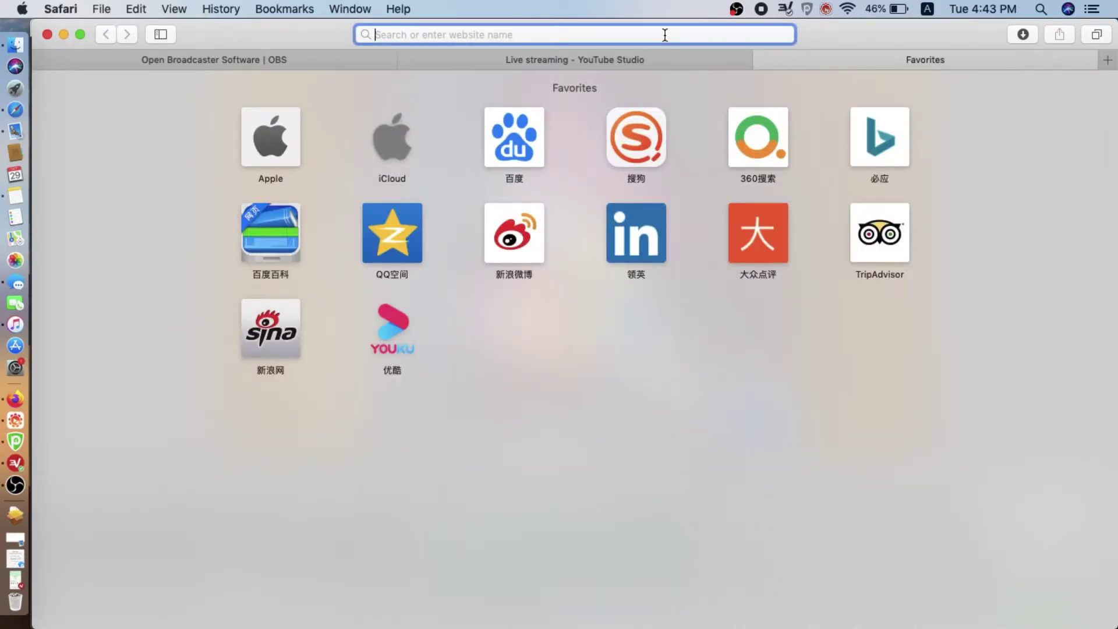
pyautogui.press('super+v')
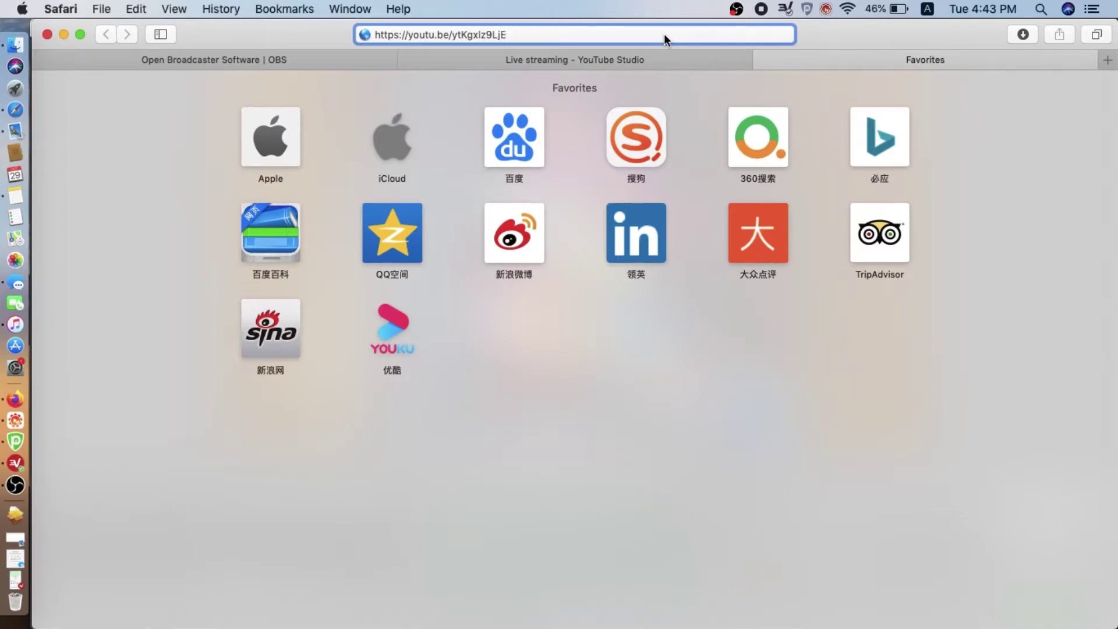
pyautogui.press('Return')
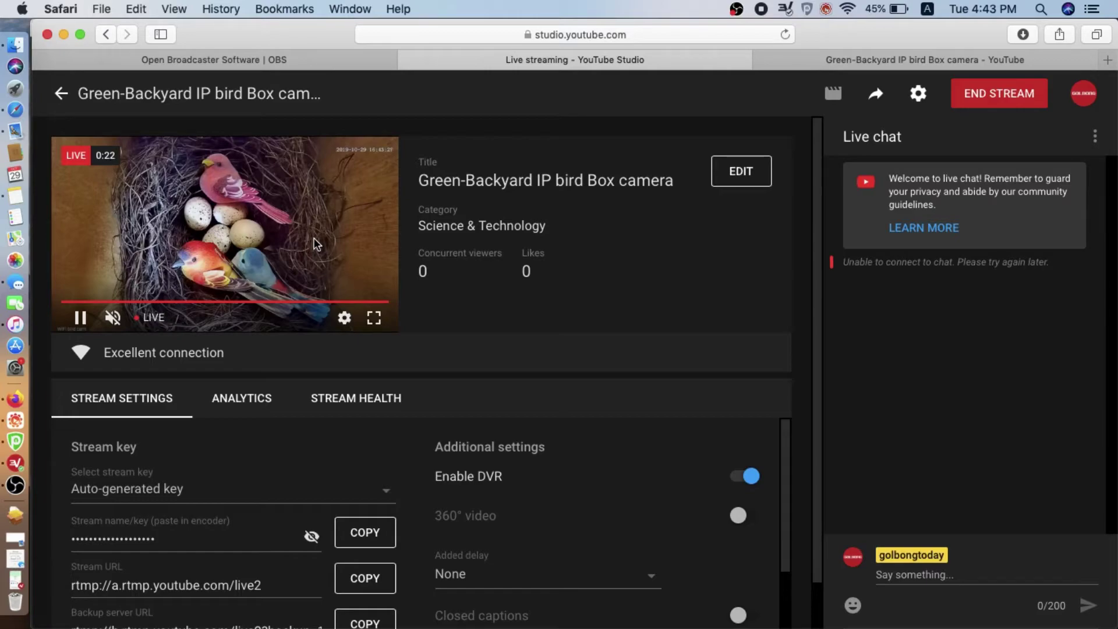
pyautogui.click(871, 60)
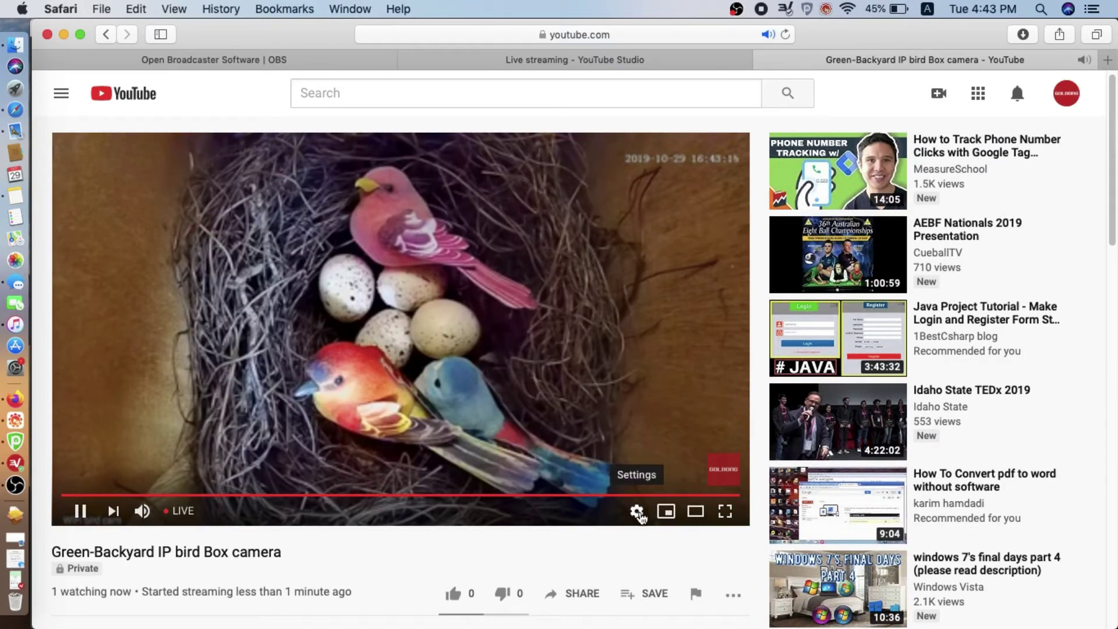
# - Pick a playback quality for the live stream in the player's settings
pyautogui.click(638, 512)
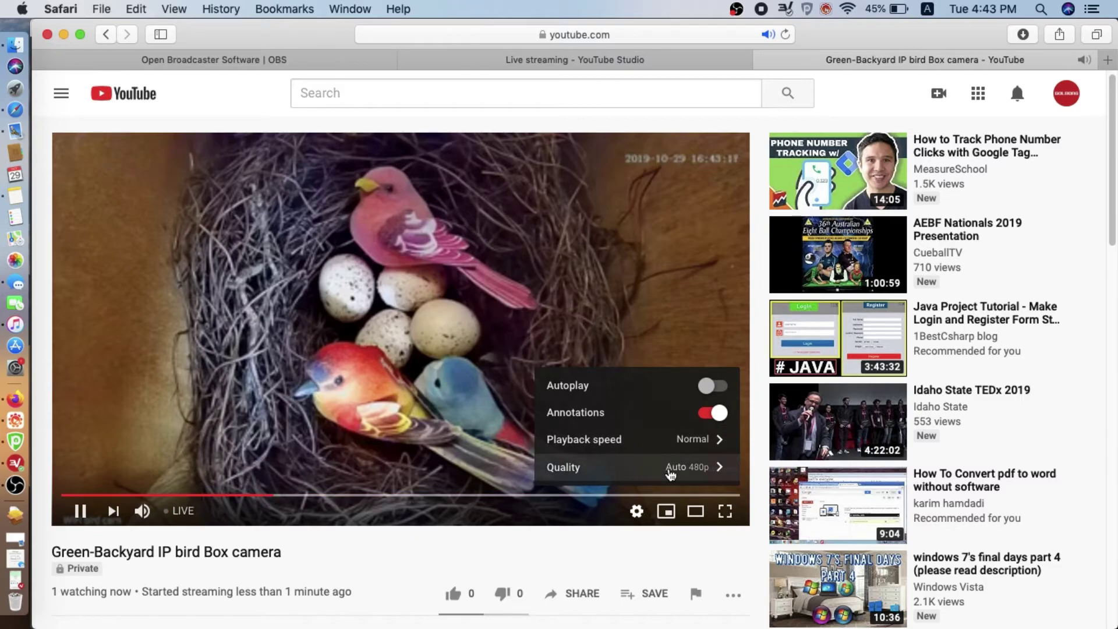
pyautogui.click(671, 469)
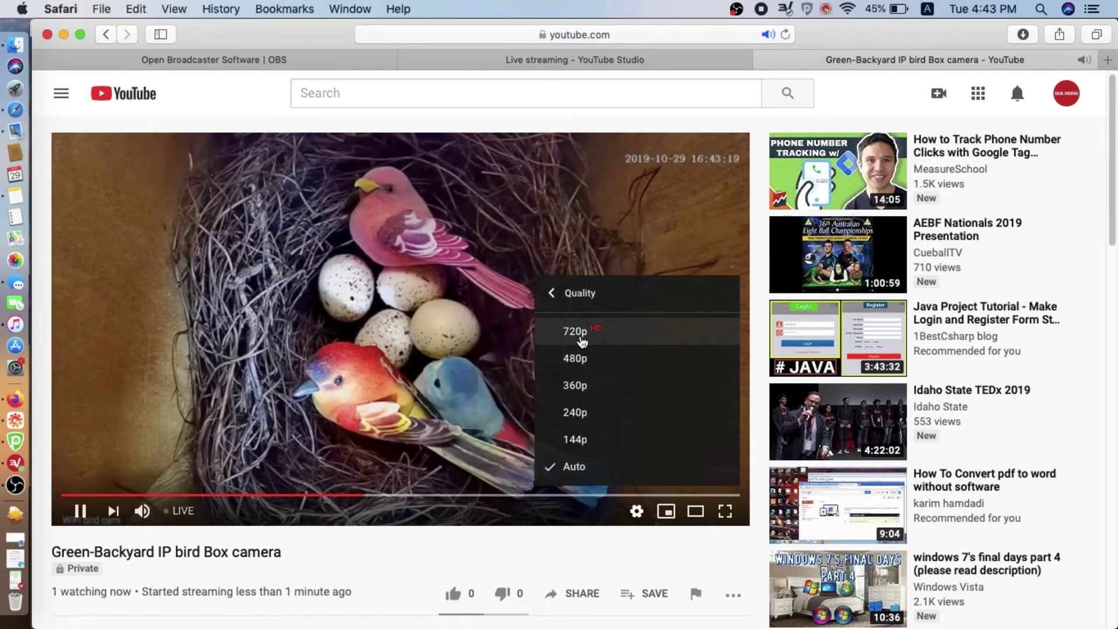
pyautogui.click(438, 354)
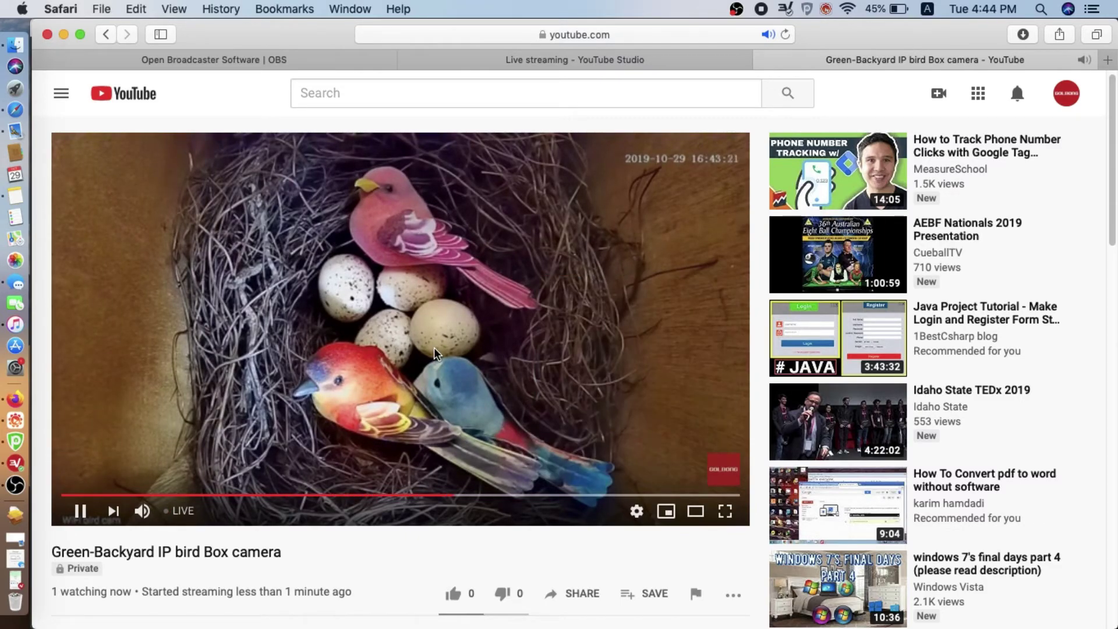